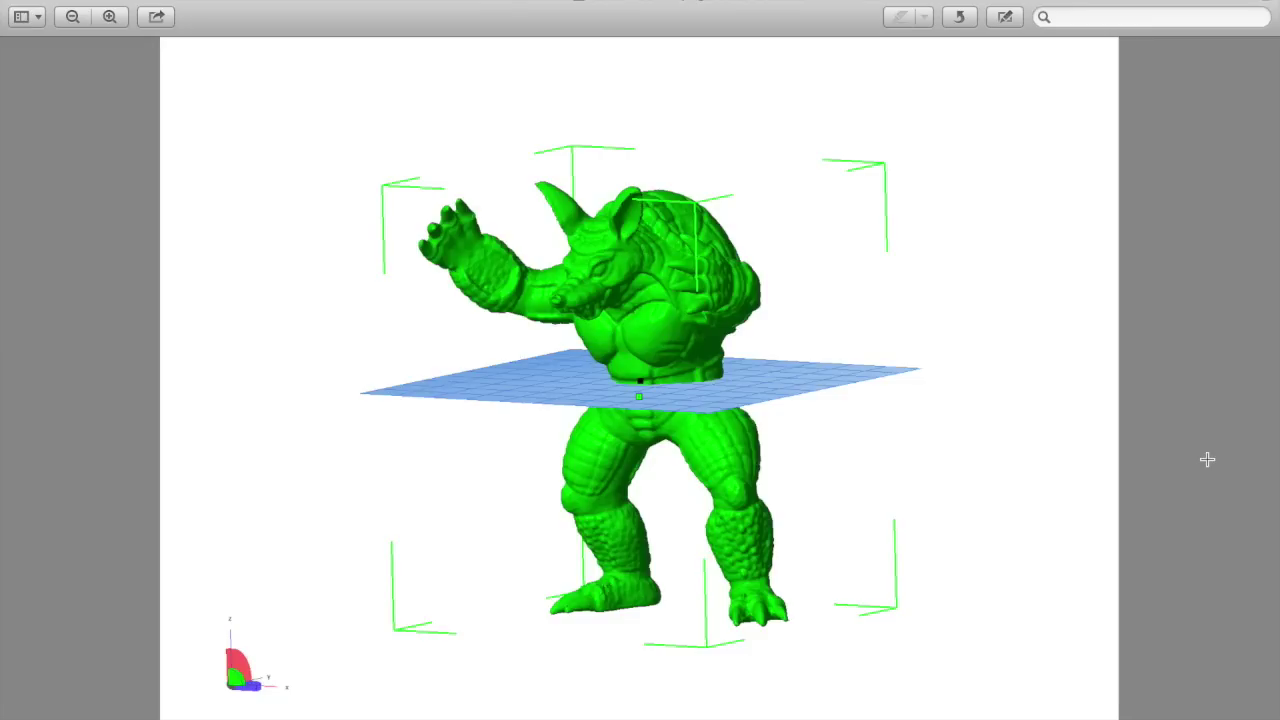
Switch from Preview to Google Chrome showing the netfabb.com homepage
{"action": "key", "text": "super+Tab"}
{"action": "key", "text": "super+Tab"}
{"action": "key", "text": "super+Tab"}
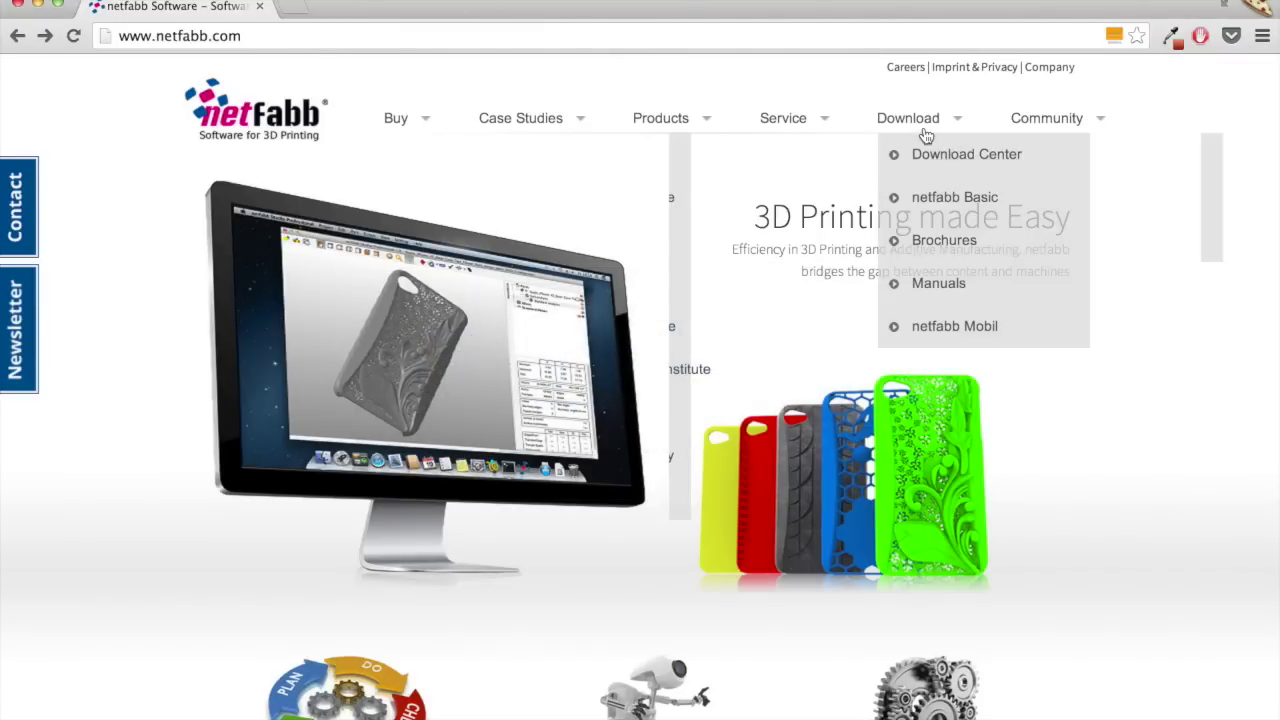
{"action": "mouse_move", "coordinate": [908, 118]}
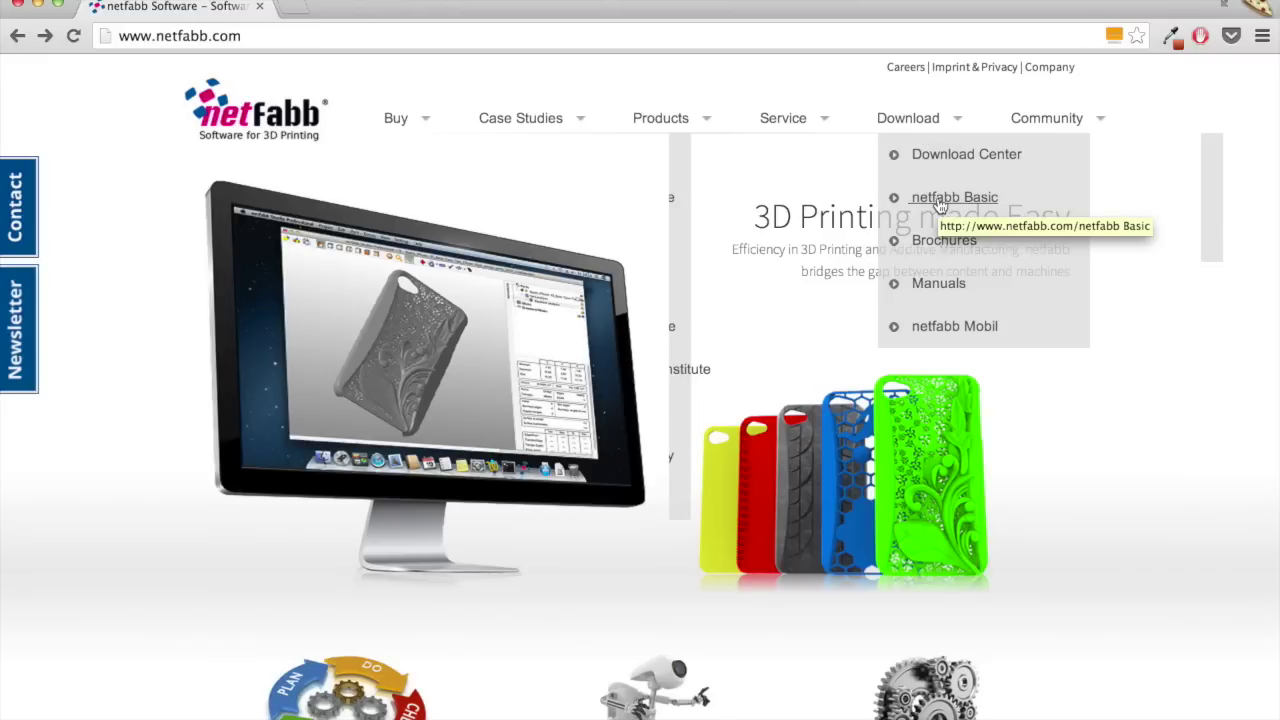
Open the netfabb Basic download page, select Mac OS X, and bring up Launchpad
{"action": "left_click", "coordinate": [940, 200]}
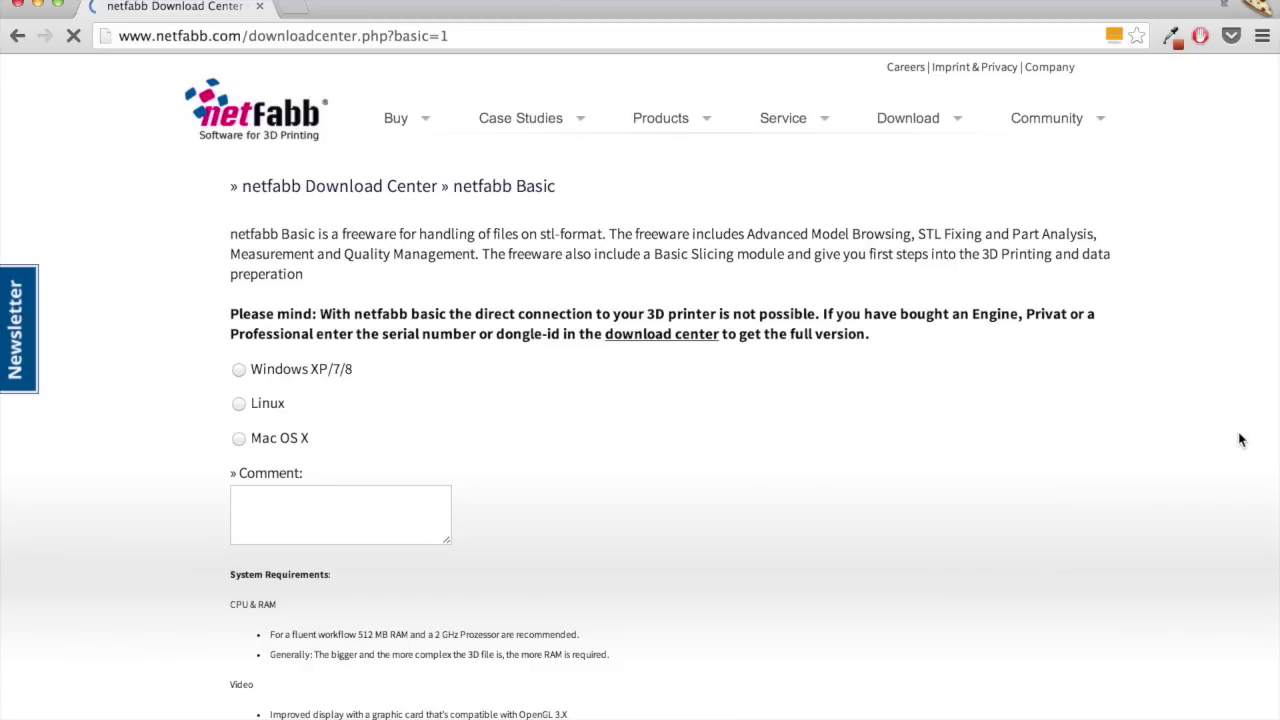
{"action": "left_click", "coordinate": [239, 438]}
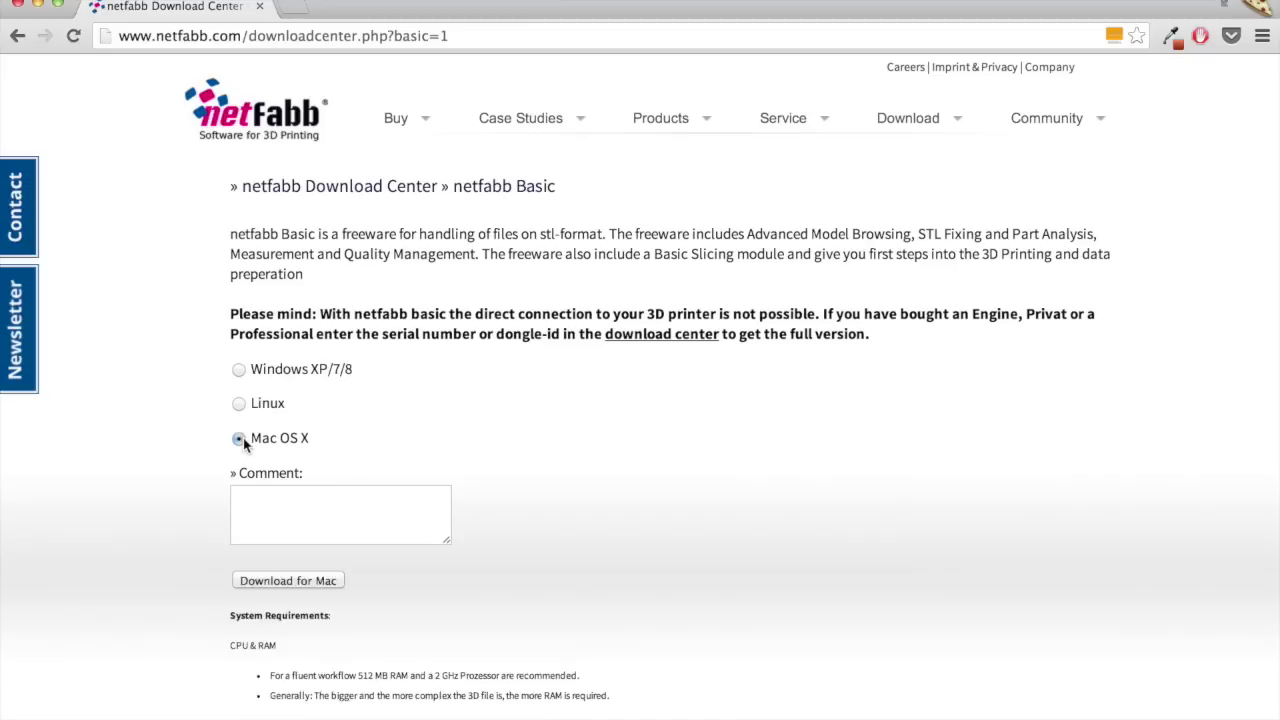
{"action": "key", "text": "F4"}
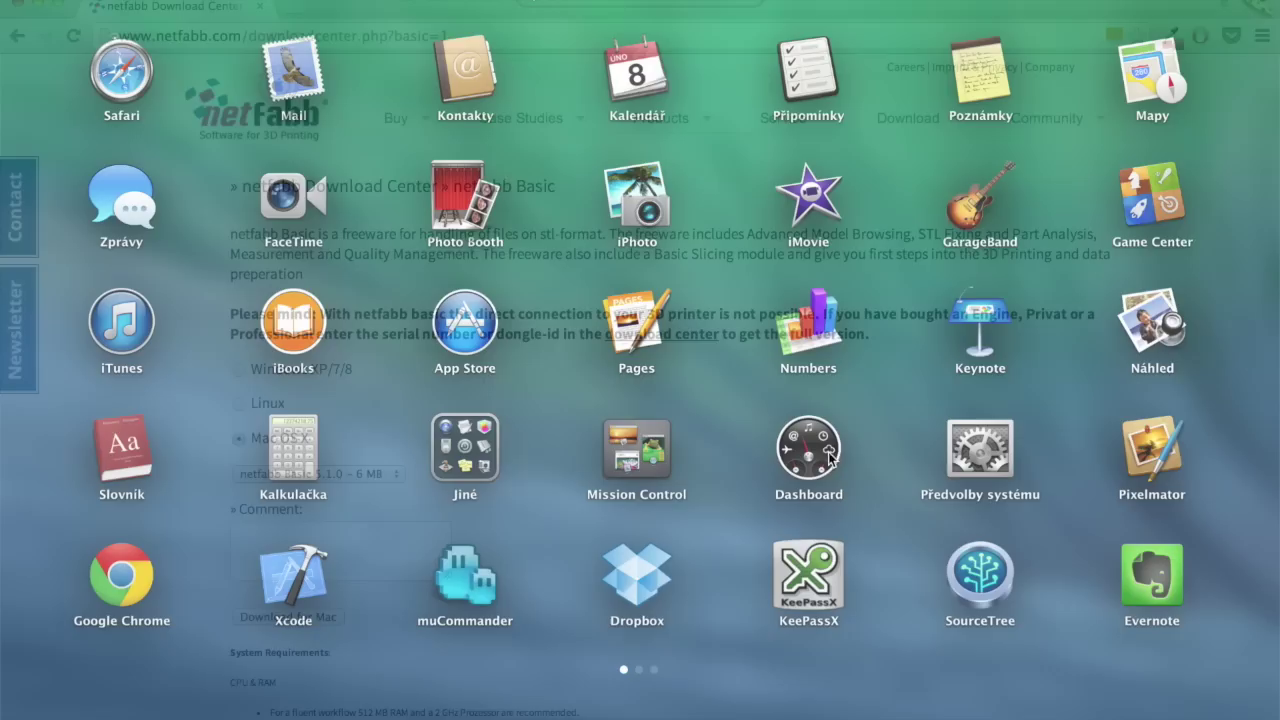
Load Armadillo.stl into netfabb Basic
{"action": "key", "text": "Escape"}
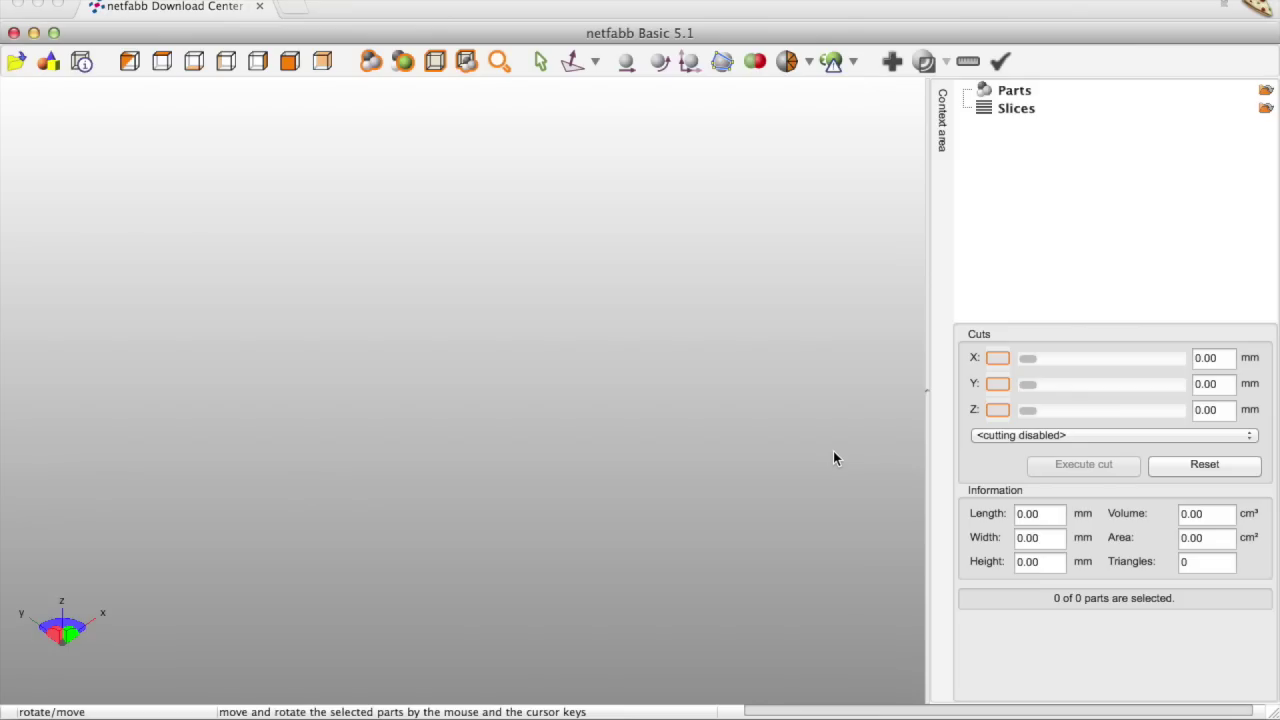
{"action": "key", "text": "super+o"}
{"action": "left_click", "coordinate": [500, 157]}
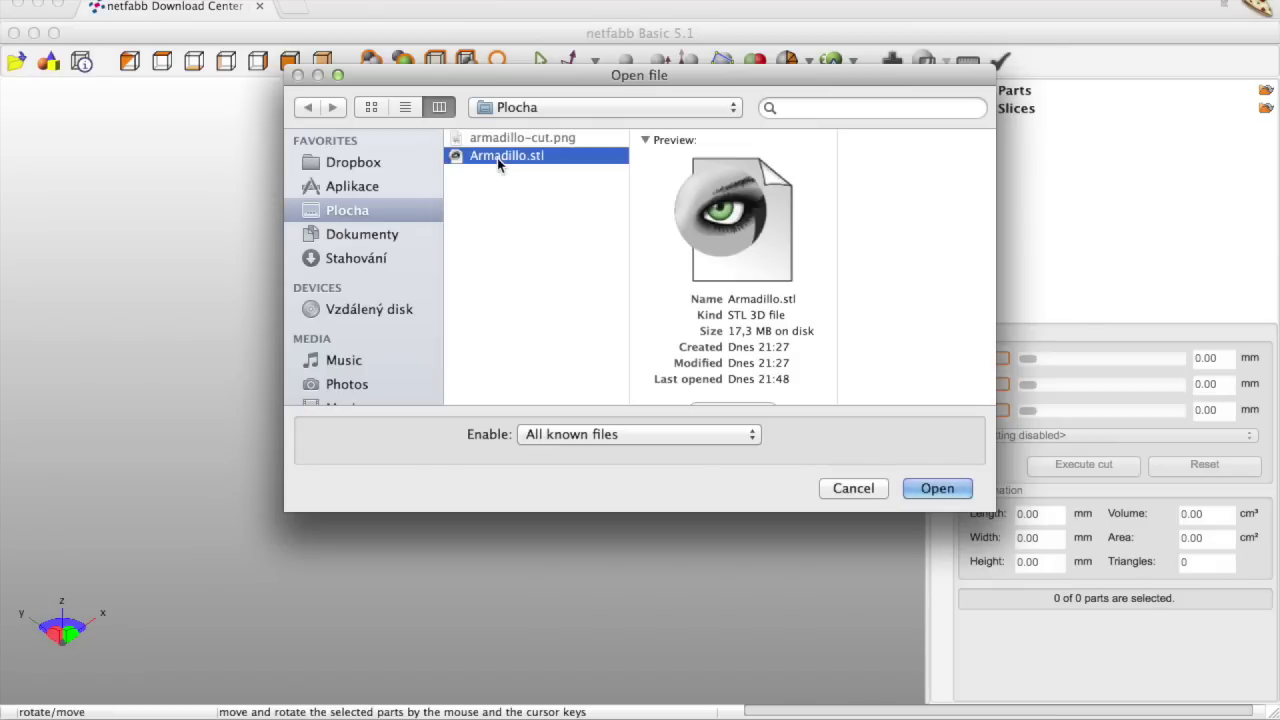
{"action": "double_click", "coordinate": [497, 158]}
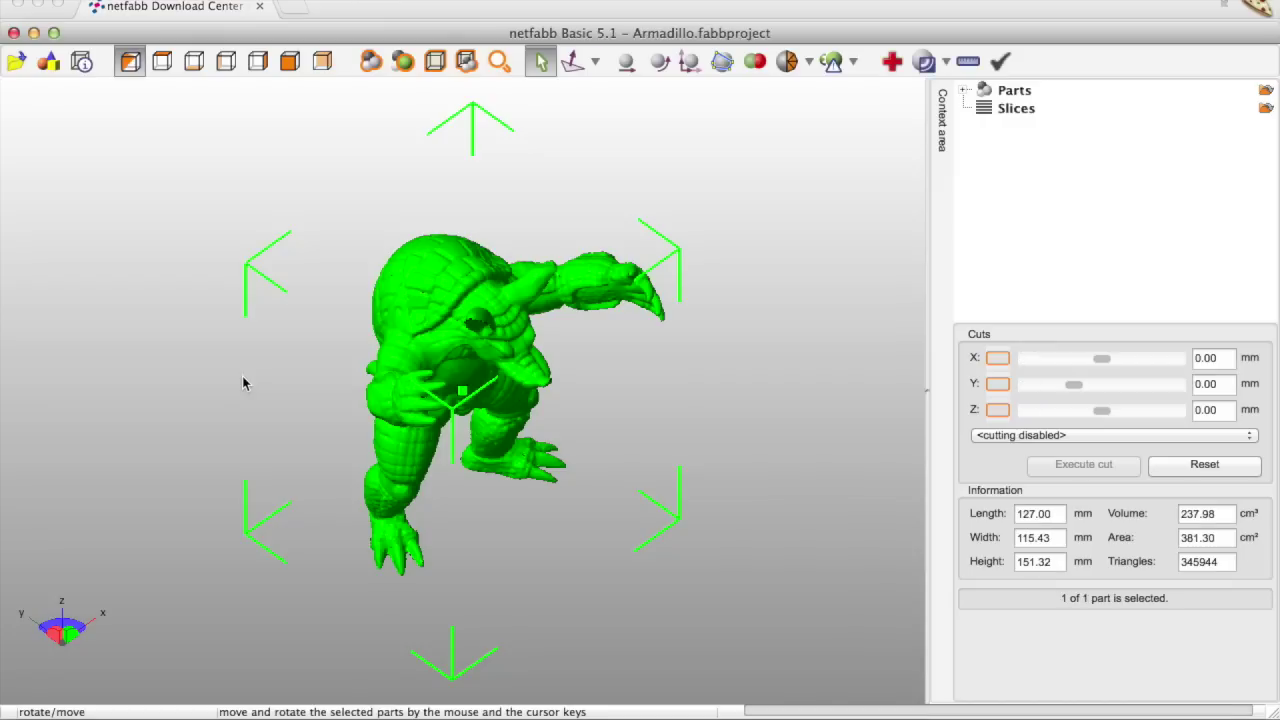
Inspect the armadillo from the top, side, back and front standard views
{"action": "left_click", "coordinate": [162, 61]}
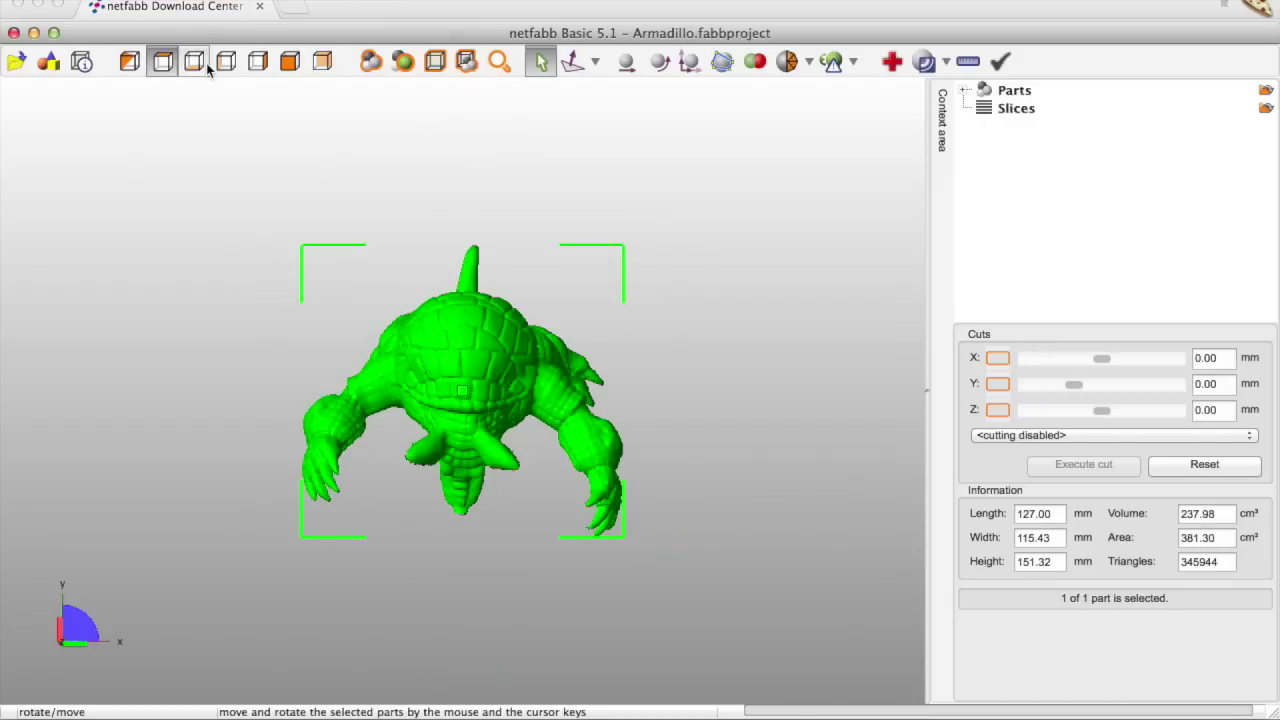
{"action": "left_click", "coordinate": [204, 63]}
{"action": "left_click", "coordinate": [258, 62]}
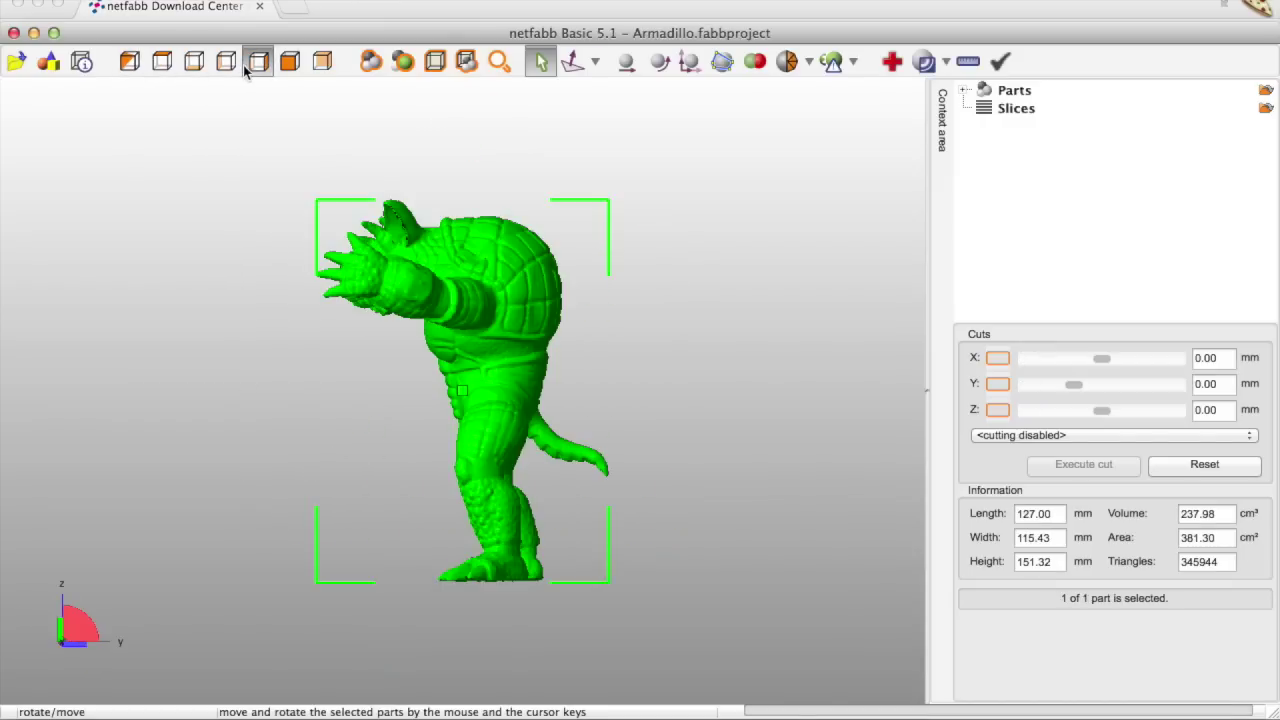
{"action": "left_click", "coordinate": [290, 62]}
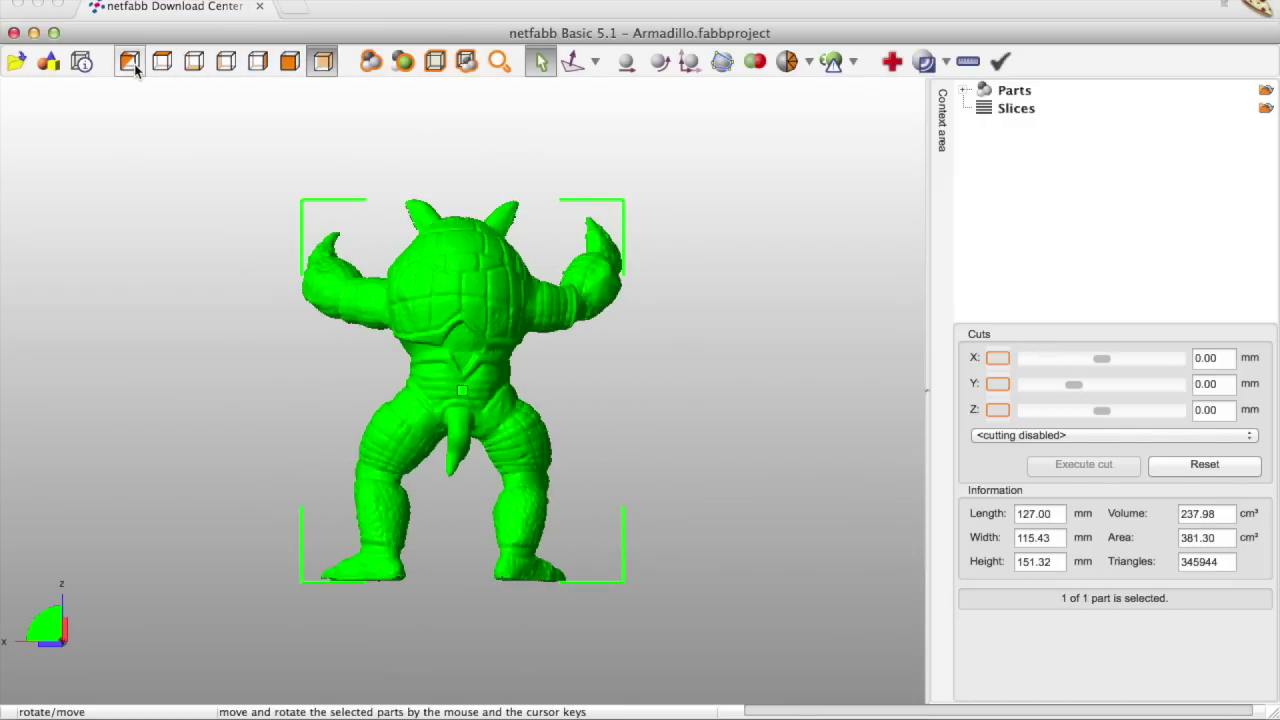
{"action": "left_click", "coordinate": [132, 64]}
{"action": "left_click", "coordinate": [292, 63]}
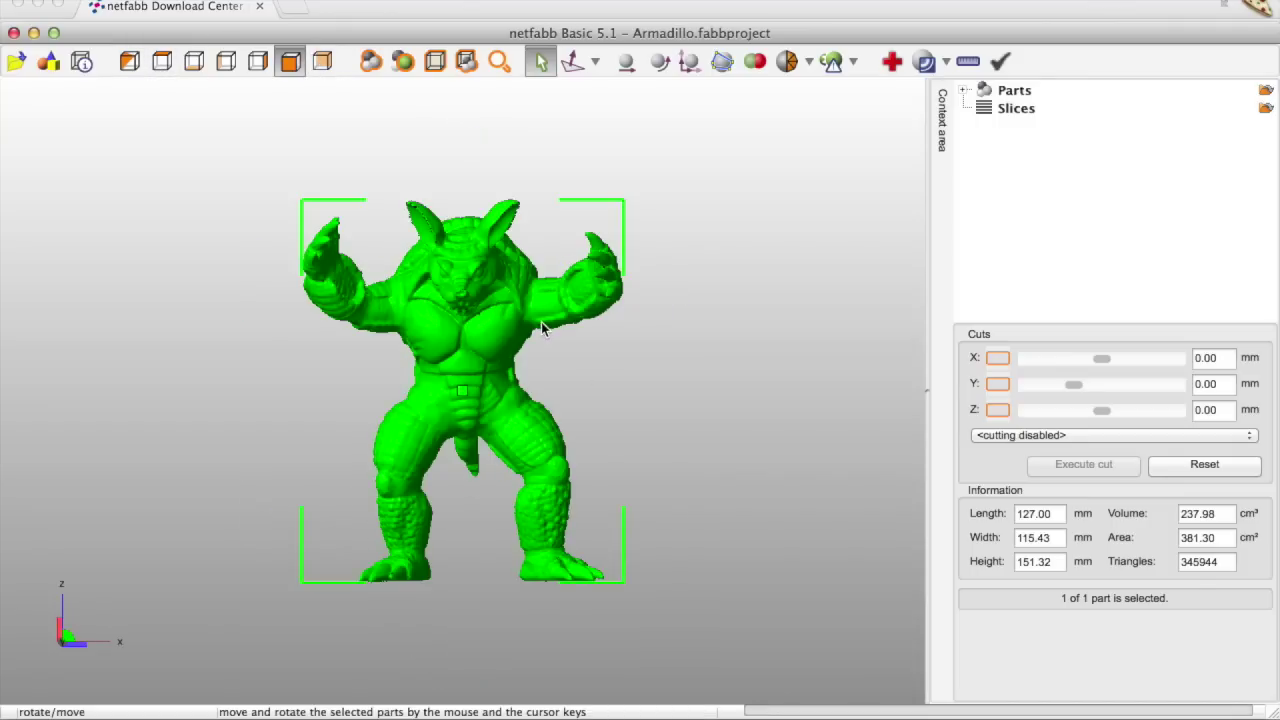
{"action": "mouse_move", "coordinate": [471, 325]}
{"action": "right_mouse_down"}
{"action": "mouse_move", "coordinate": [443, 347]}
{"action": "mouse_move", "coordinate": [551, 318]}
{"action": "mouse_move", "coordinate": [439, 287]}
{"action": "mouse_move", "coordinate": [443, 322]}
{"action": "right_mouse_up"}
Show the armadillo from the front, zoomed to fit, and enable the X-axis cut plane
{"action": "left_click", "coordinate": [290, 61]}
{"action": "left_click", "coordinate": [378, 63]}
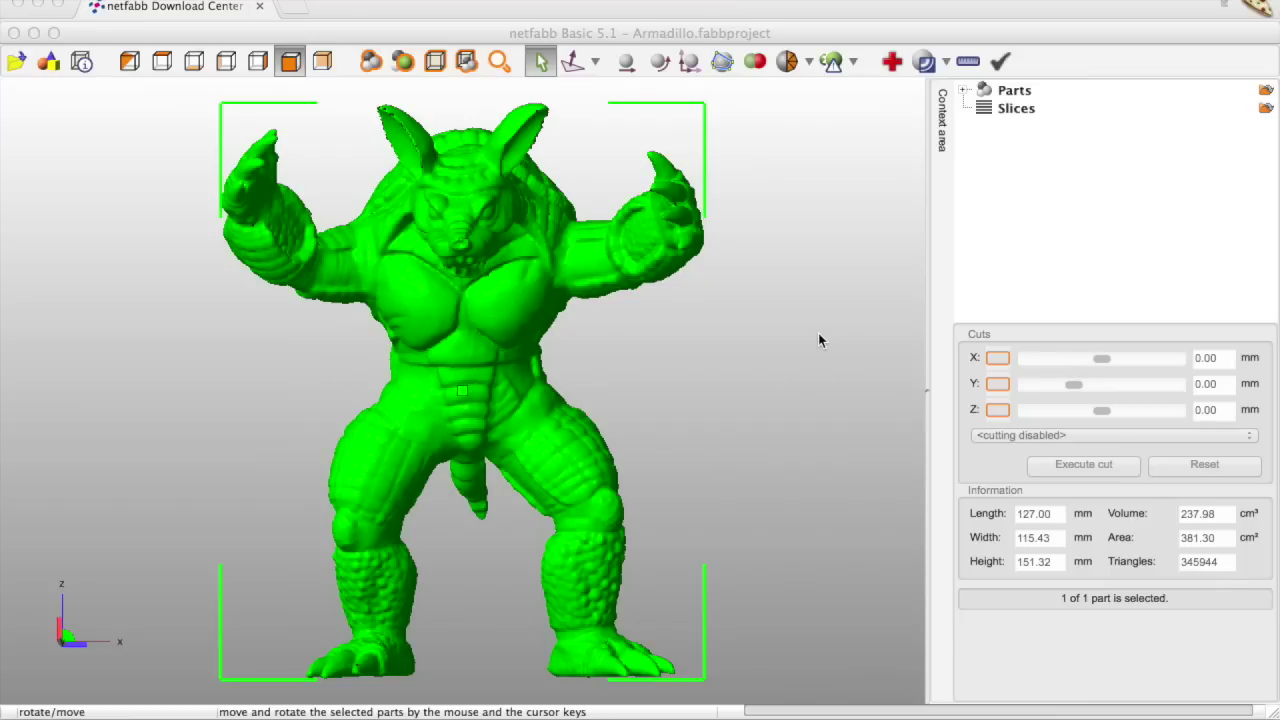
{"action": "left_click", "coordinate": [995, 357]}
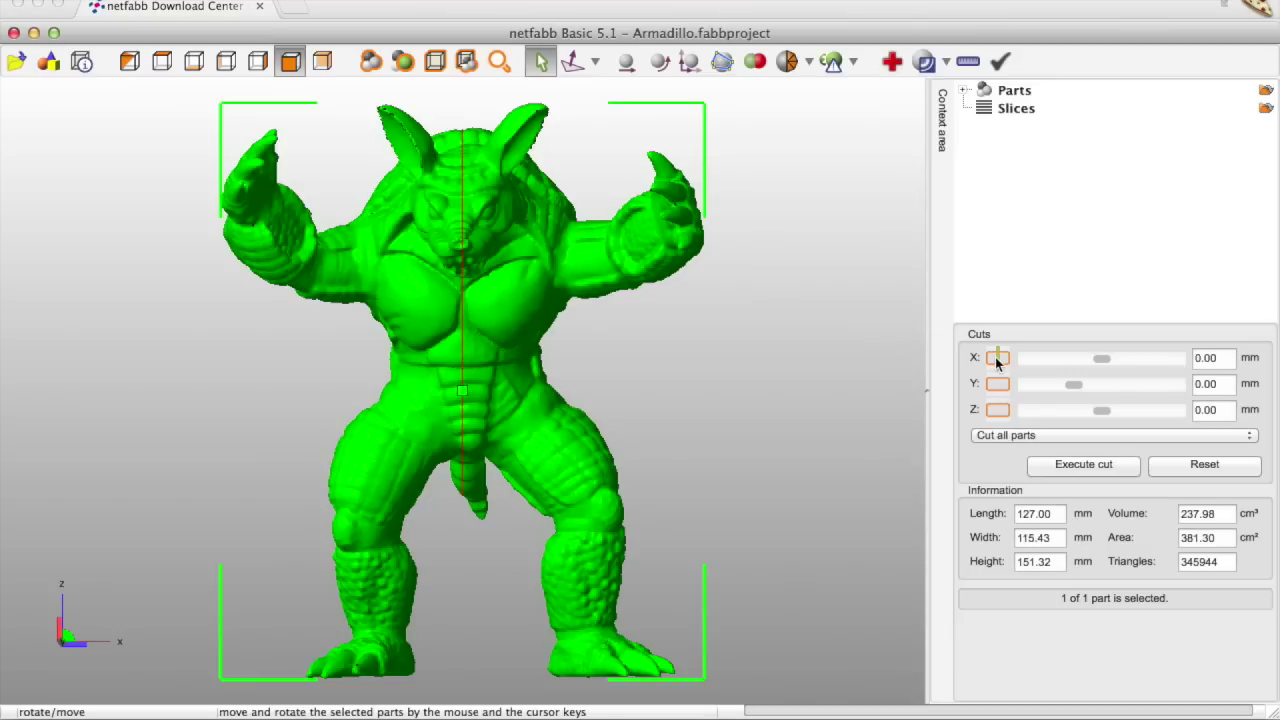
Enable the Y and Z cut planes and set the Z cut height to 5 mm
{"action": "left_click", "coordinate": [998, 385]}
{"action": "left_click", "coordinate": [998, 412]}
{"action": "left_click_drag", "start_coordinate": [1098, 411], "coordinate": [1105, 411]}
{"action": "double_click", "coordinate": [1212, 409]}
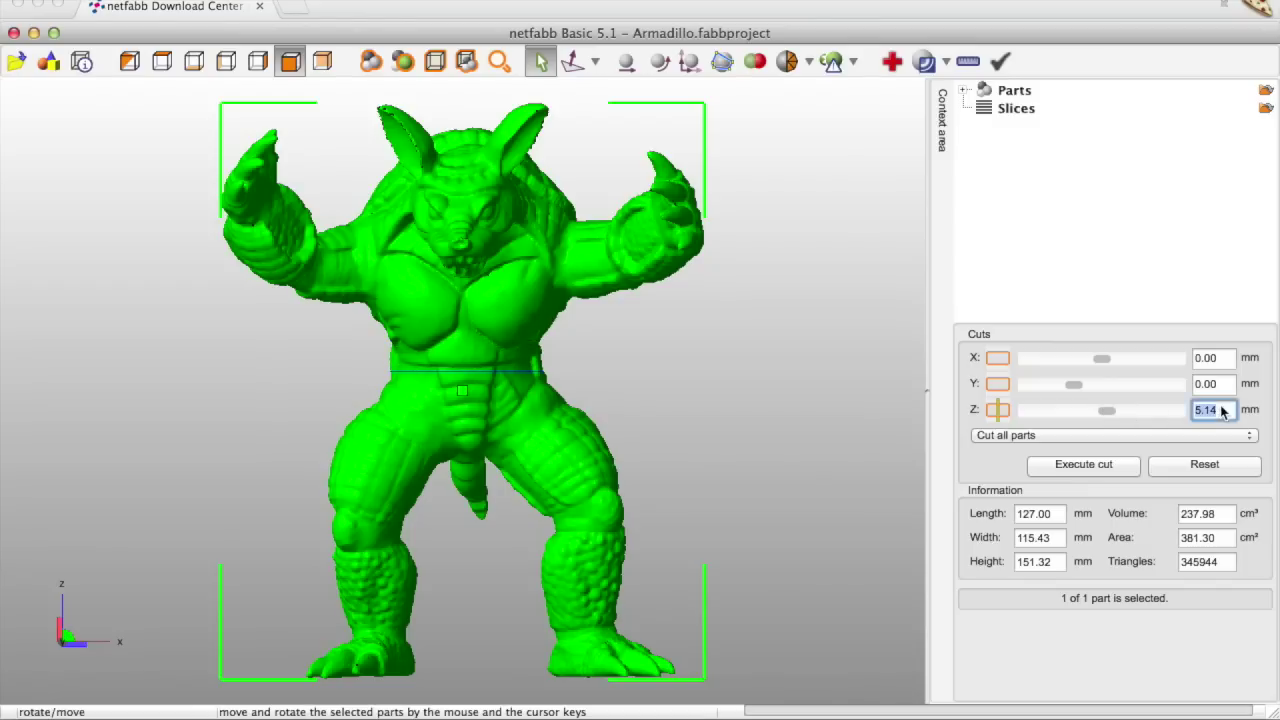
{"action": "left_click", "coordinate": [1221, 408]}
{"action": "key", "text": "BackSpace"}
{"action": "key", "text": "BackSpace"}
{"action": "key", "text": "BackSpace"}
{"action": "key", "text": "shift+Left"}
Keep 'Cut all parts' selected and start the plane cut
{"action": "left_click", "coordinate": [1060, 436]}
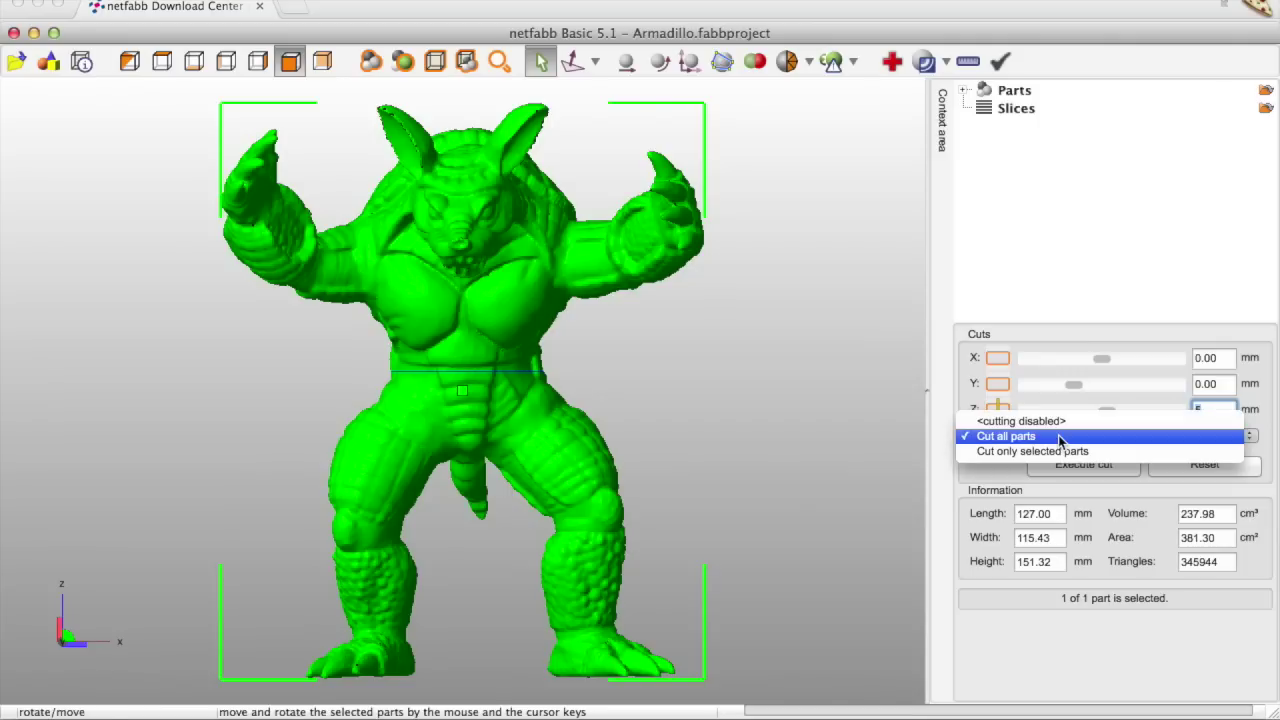
{"action": "left_click", "coordinate": [1002, 482]}
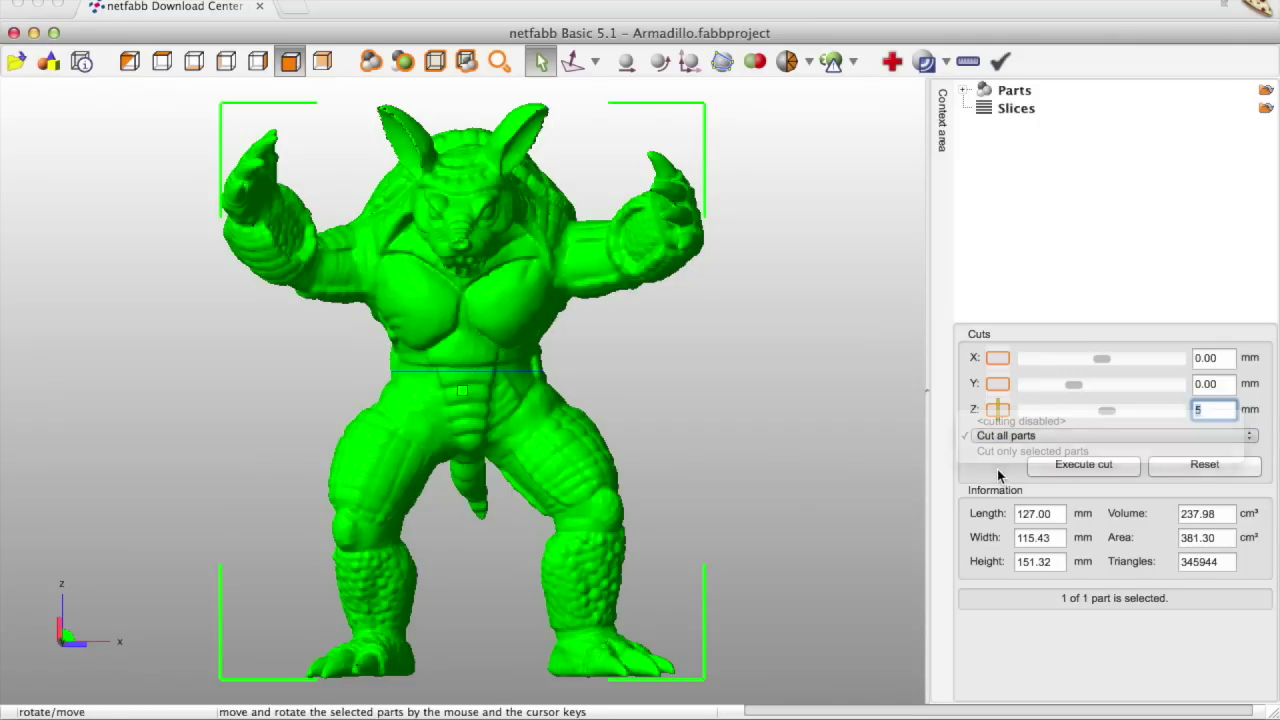
{"action": "left_click", "coordinate": [1051, 468]}
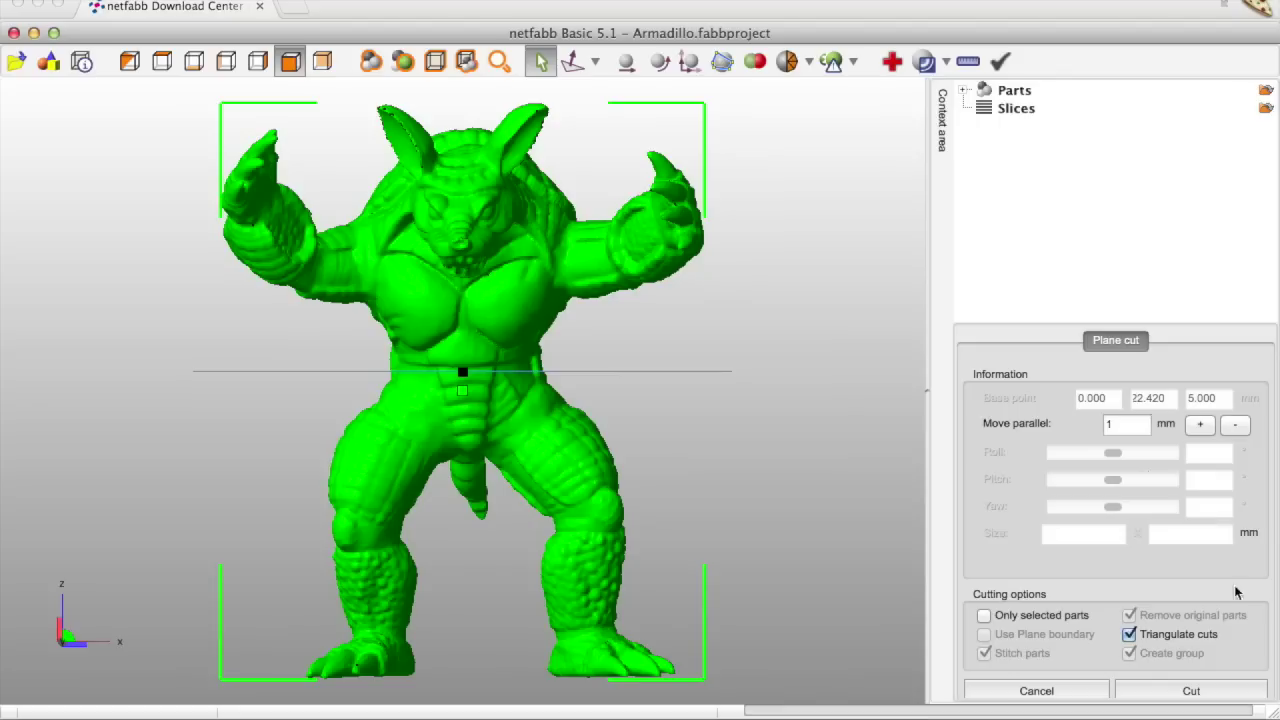
Execute the 5 mm plane cut, splitting the armadillo into Cut 1 and Cut 2
{"action": "left_click", "coordinate": [1182, 693]}
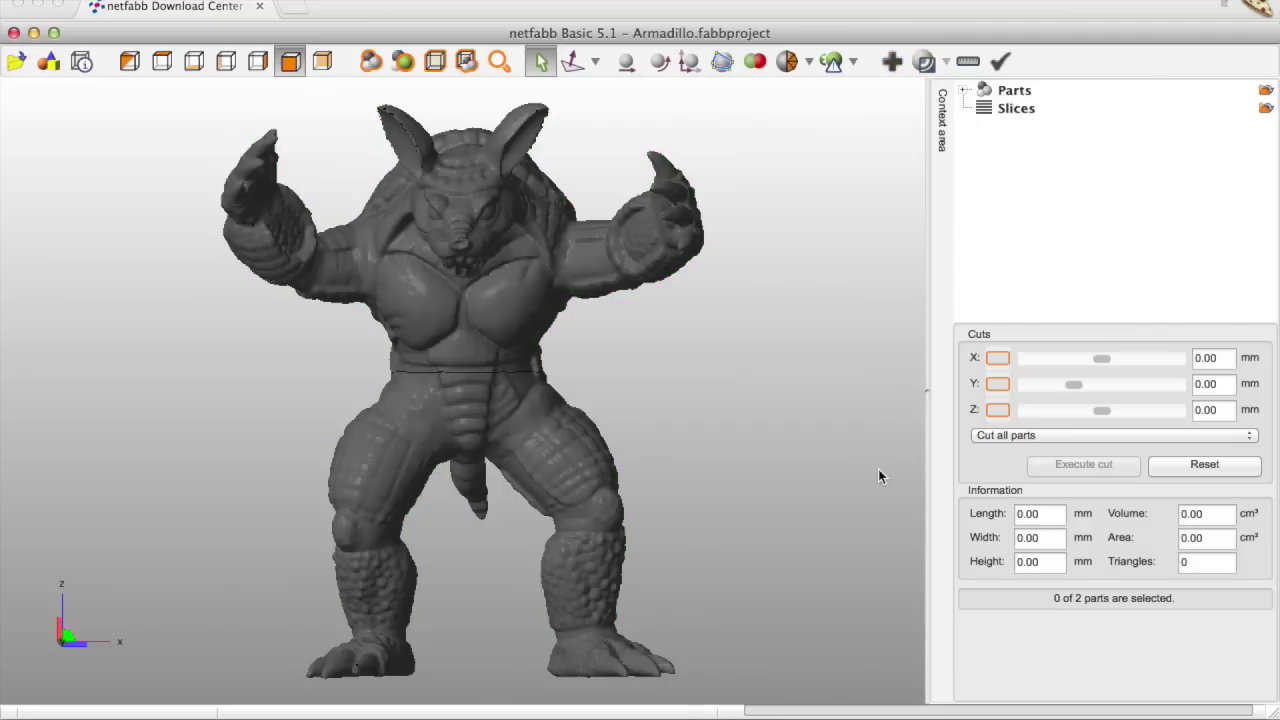
{"action": "left_click", "coordinate": [964, 90]}
Expand Cuts of Armadillo, select each piece, and hide the leg piece, Cut 1
{"action": "left_click", "coordinate": [982, 108]}
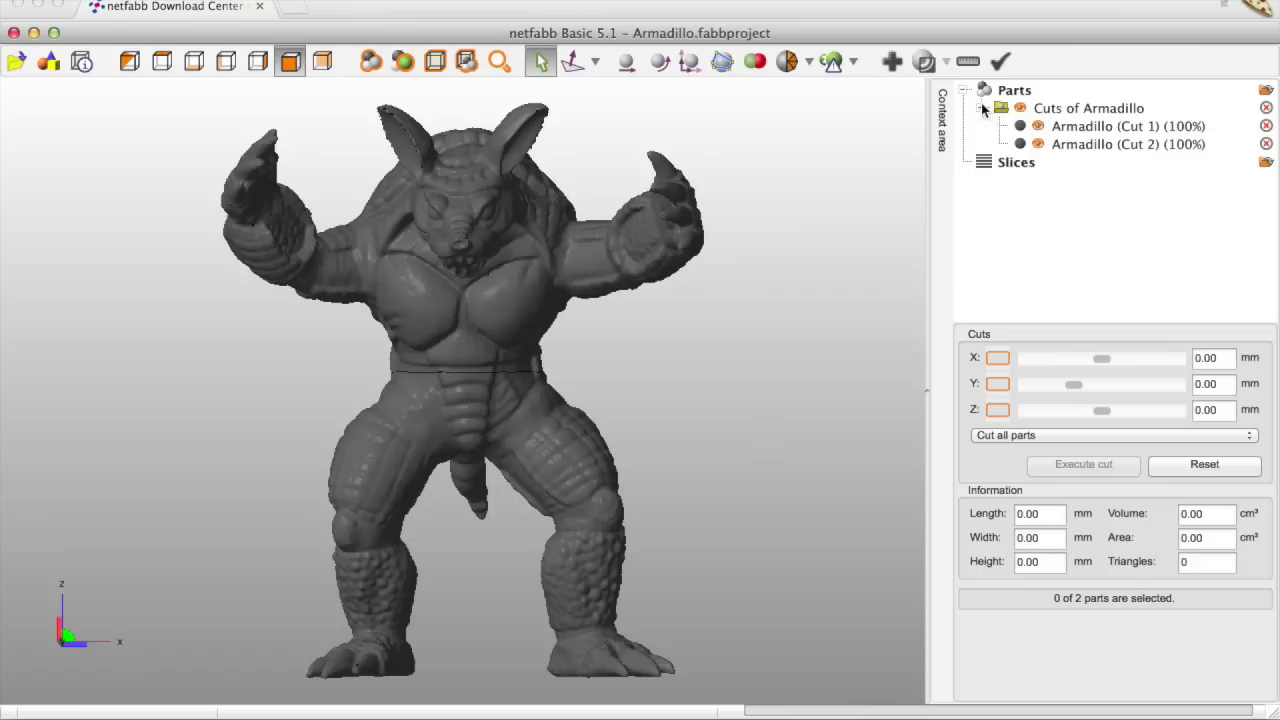
{"action": "left_click", "coordinate": [1076, 126]}
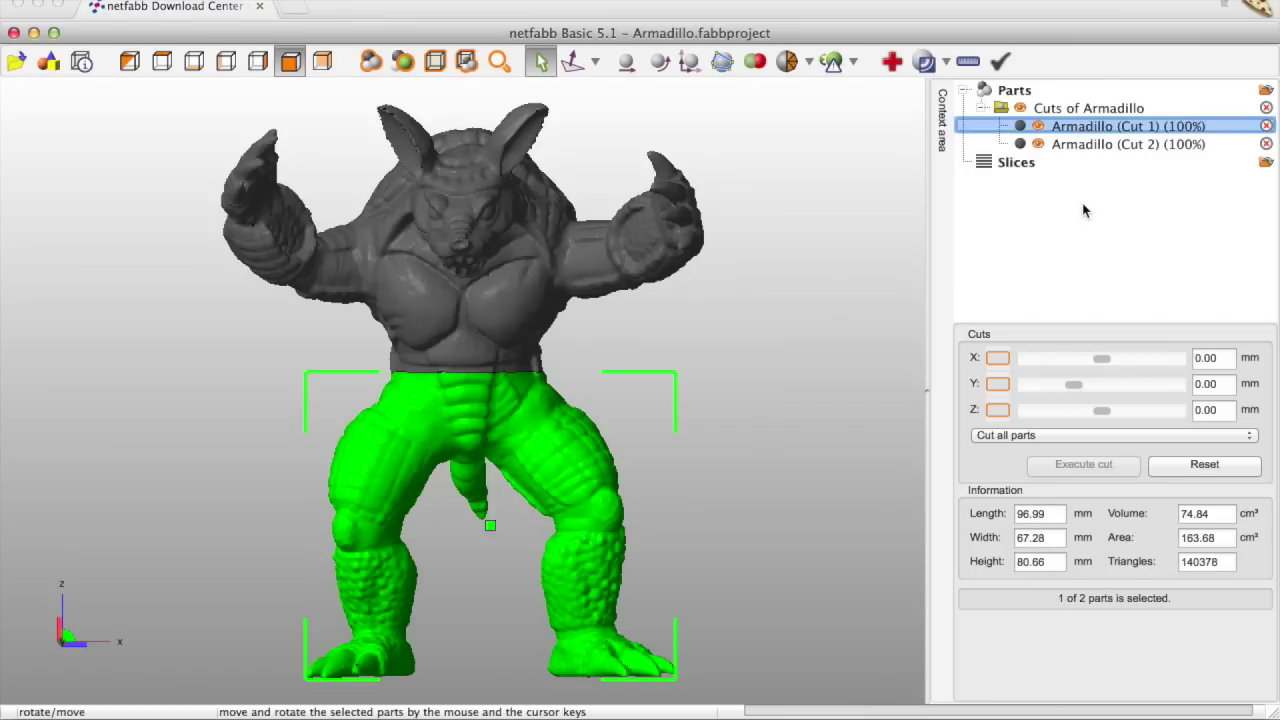
{"action": "left_click", "coordinate": [1074, 146]}
{"action": "left_click", "coordinate": [1039, 143]}
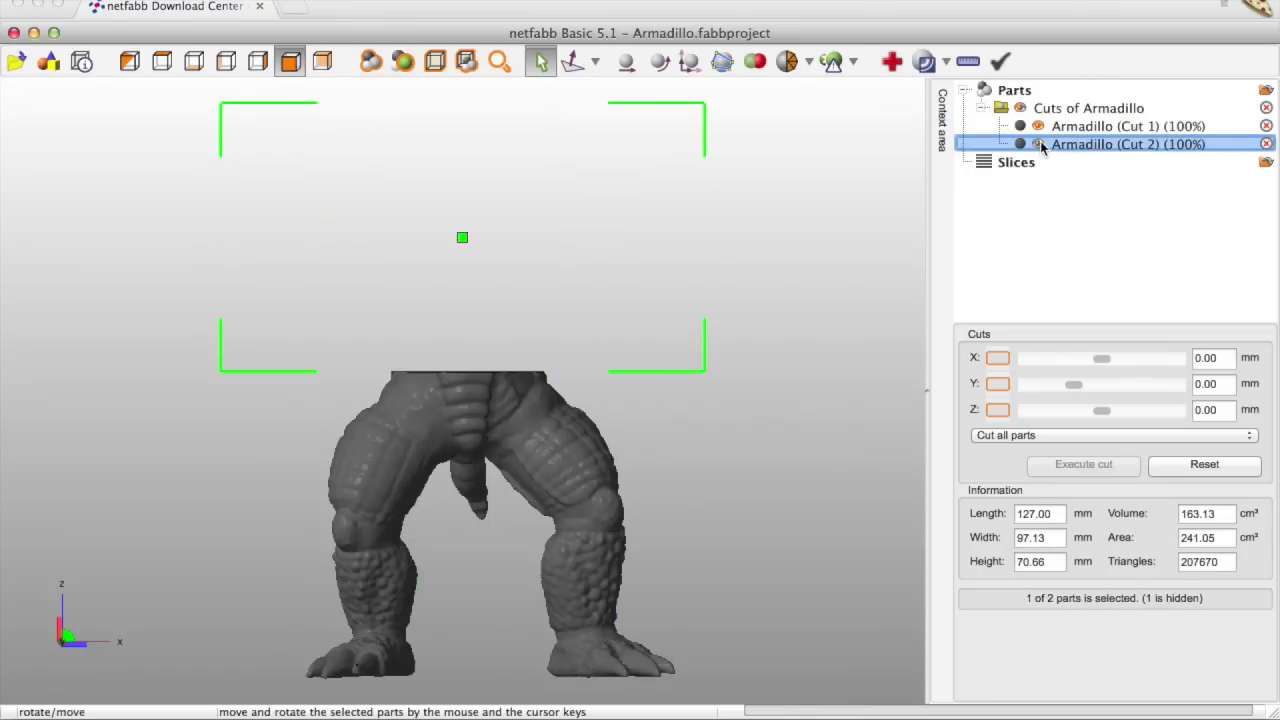
{"action": "left_click", "coordinate": [1039, 143]}
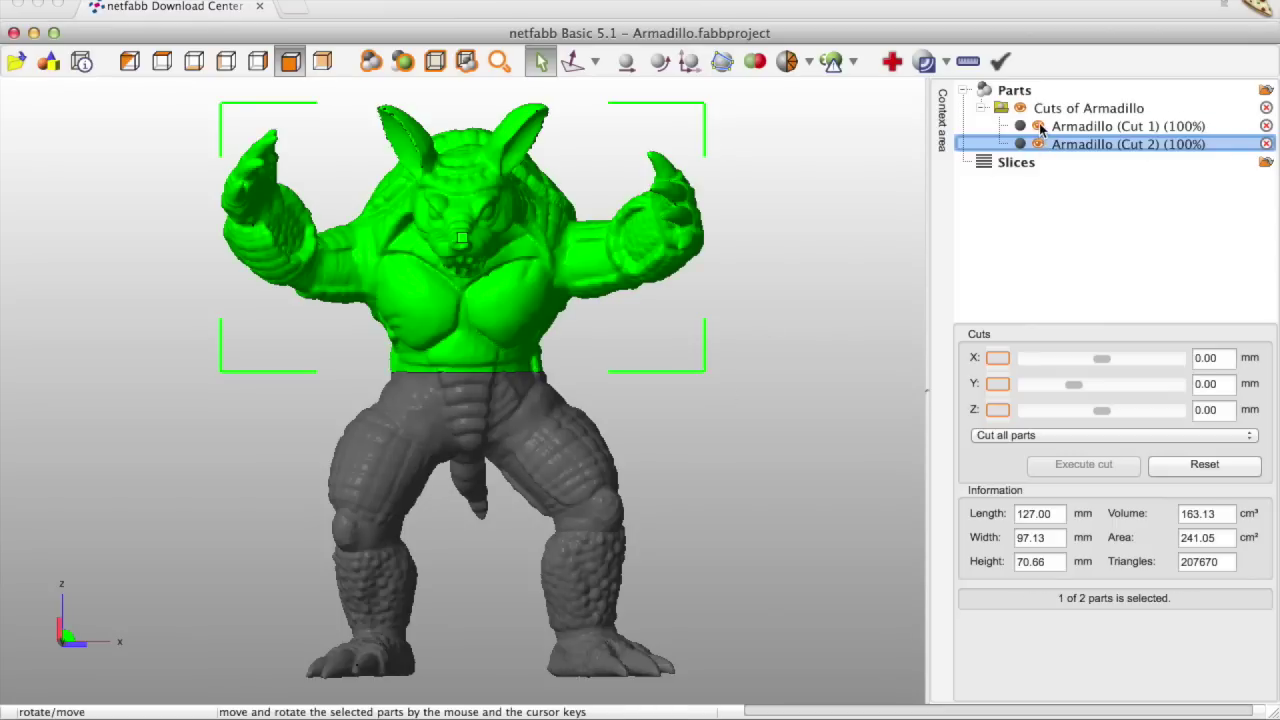
{"action": "left_click", "coordinate": [1039, 125]}
Orbit to inspect the upper body's flat cut face, then show Cut 1 again
{"action": "right_click_drag", "start_coordinate": [774, 348], "coordinate": [778, 280]}
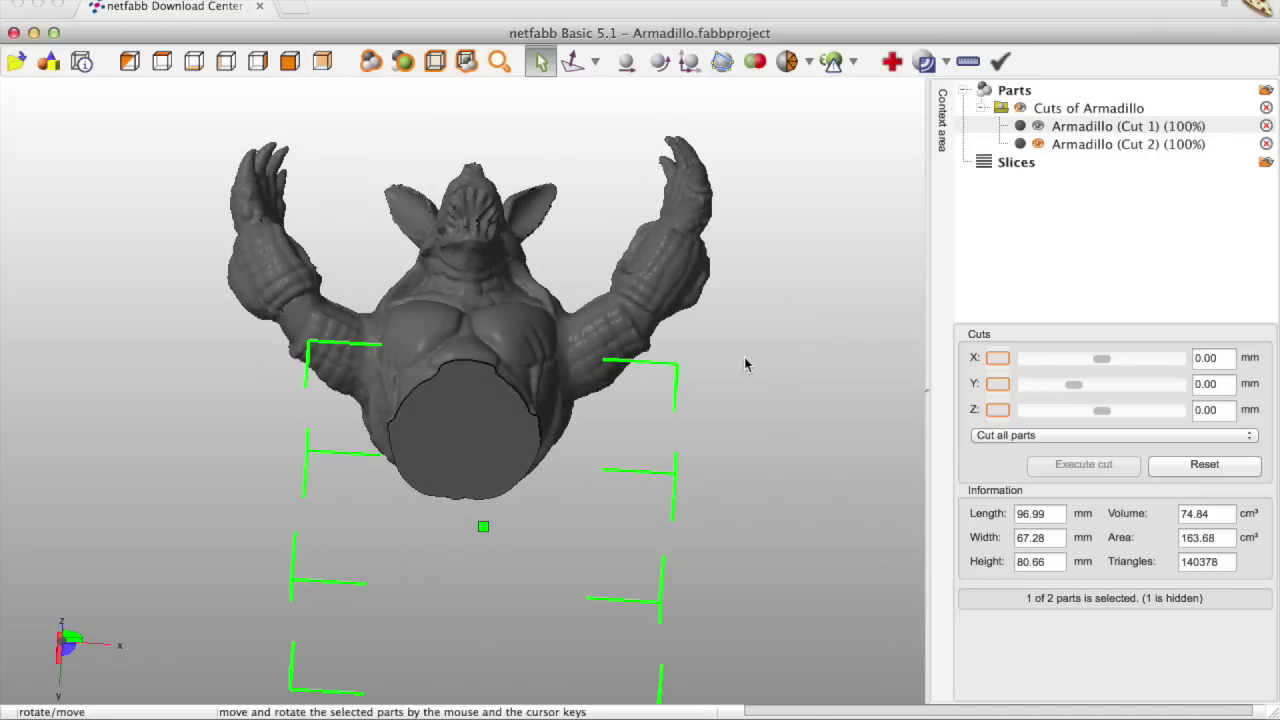
{"action": "mouse_move", "coordinate": [757, 352]}
{"action": "right_mouse_down"}
{"action": "mouse_move", "coordinate": [771, 410]}
{"action": "mouse_move", "coordinate": [761, 425]}
{"action": "right_mouse_up"}
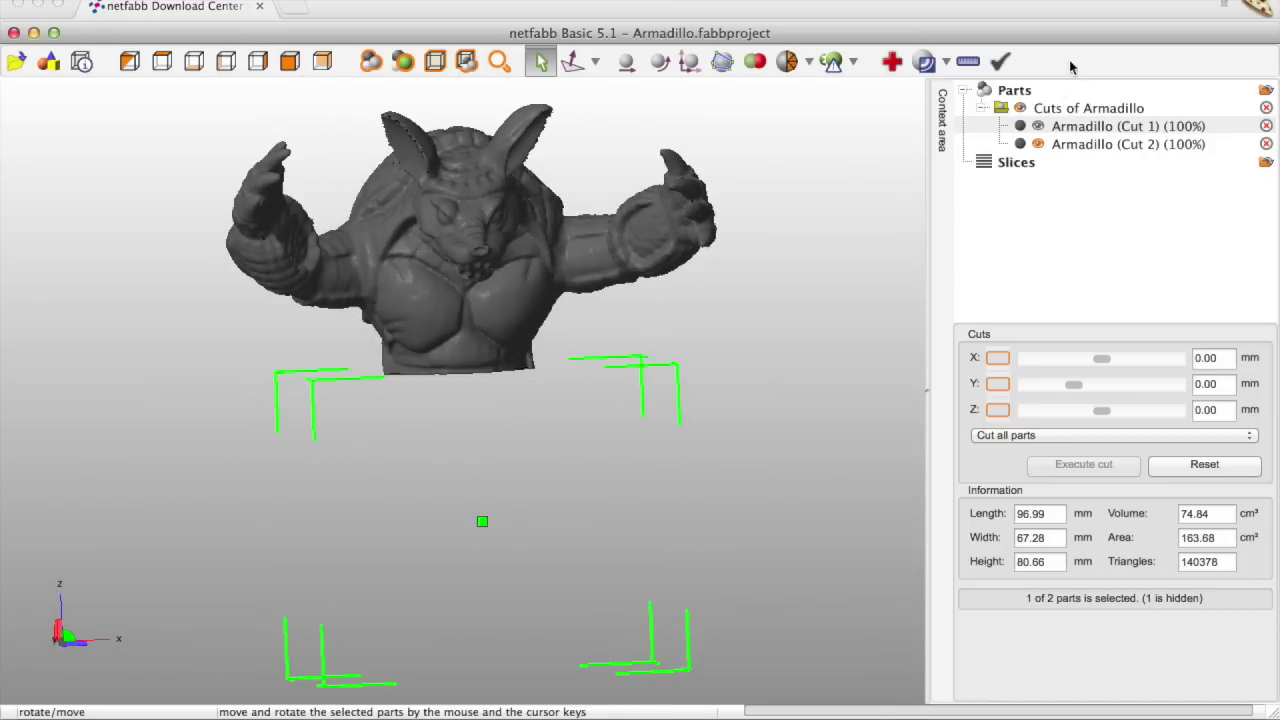
{"action": "left_click", "coordinate": [1040, 129]}
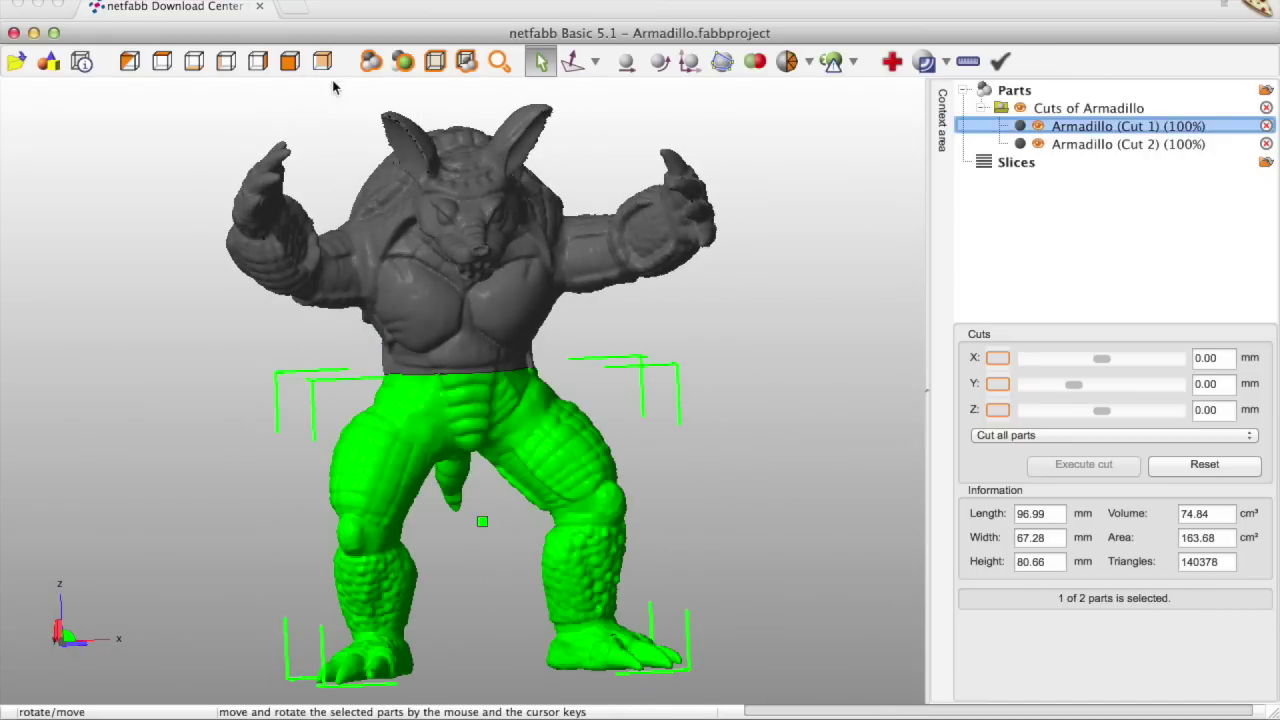
{"action": "left_click", "coordinate": [292, 63]}
Export the upper body piece, Armadillo (Cut 2), as an STL file
{"action": "left_click", "coordinate": [506, 236]}
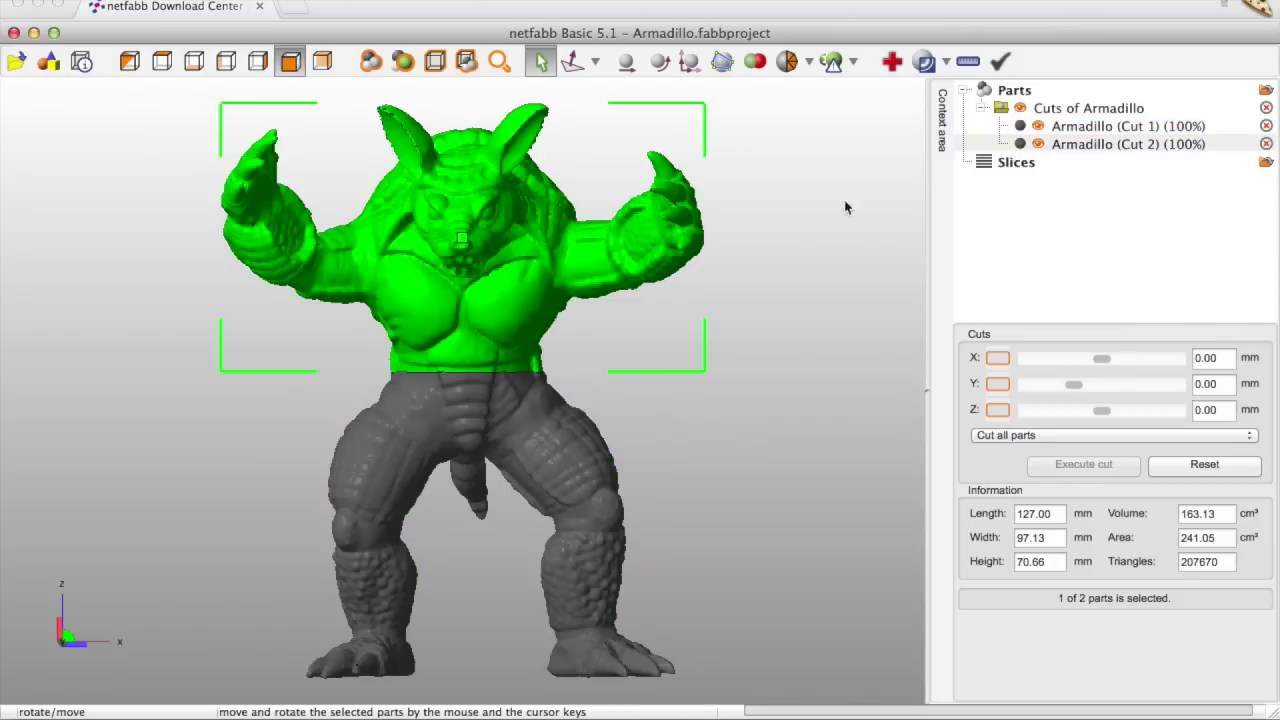
{"action": "left_click", "coordinate": [1085, 134]}
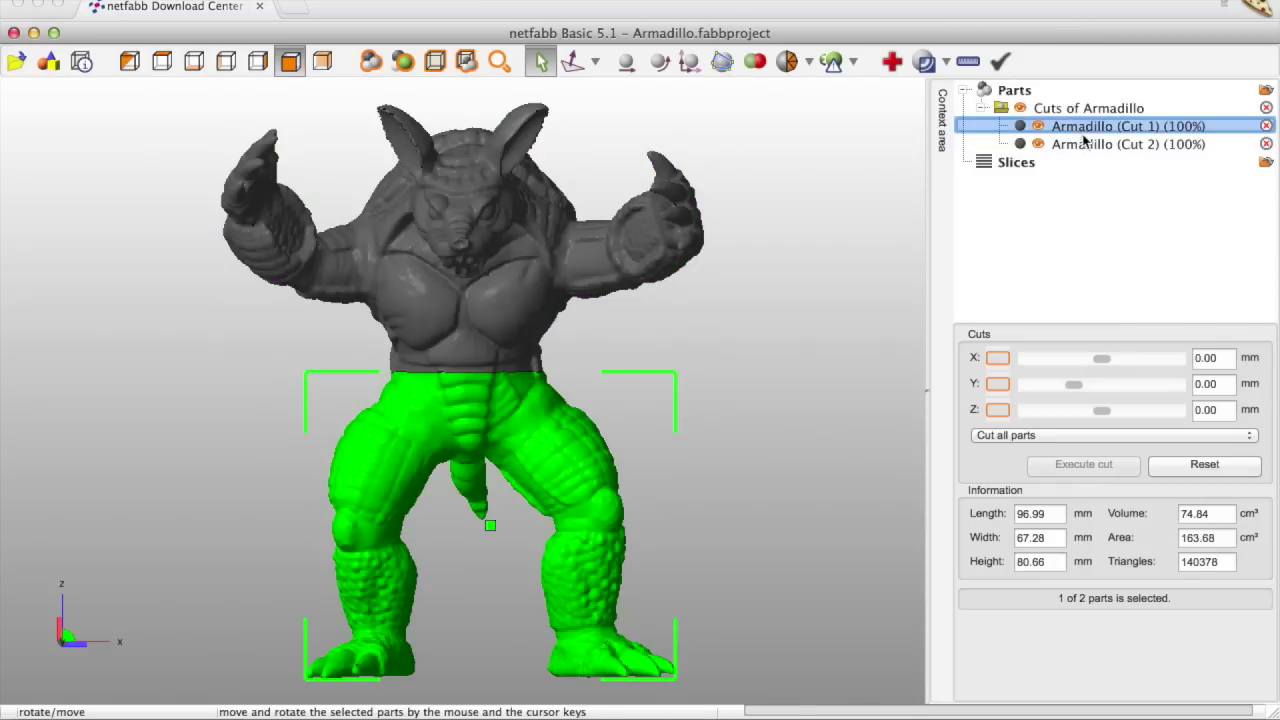
{"action": "left_click", "coordinate": [1085, 145]}
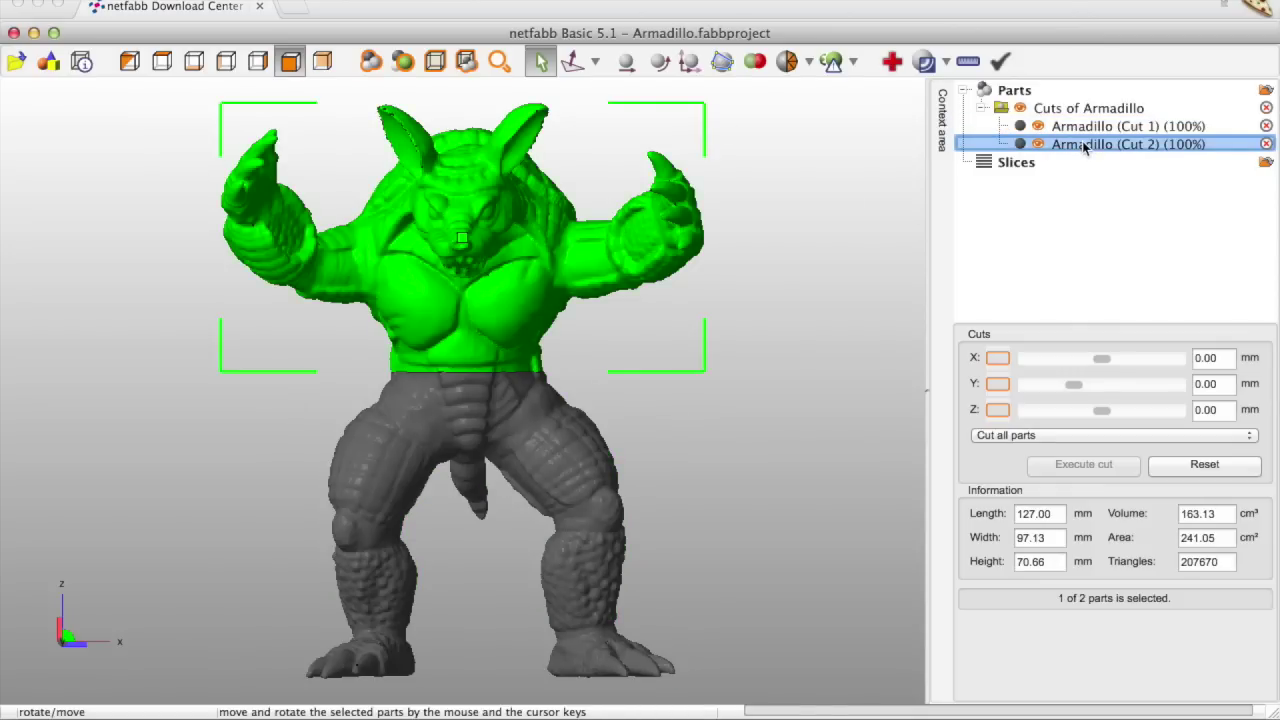
{"action": "right_click", "coordinate": [1085, 146]}
{"action": "mouse_move", "coordinate": [1145, 264]}
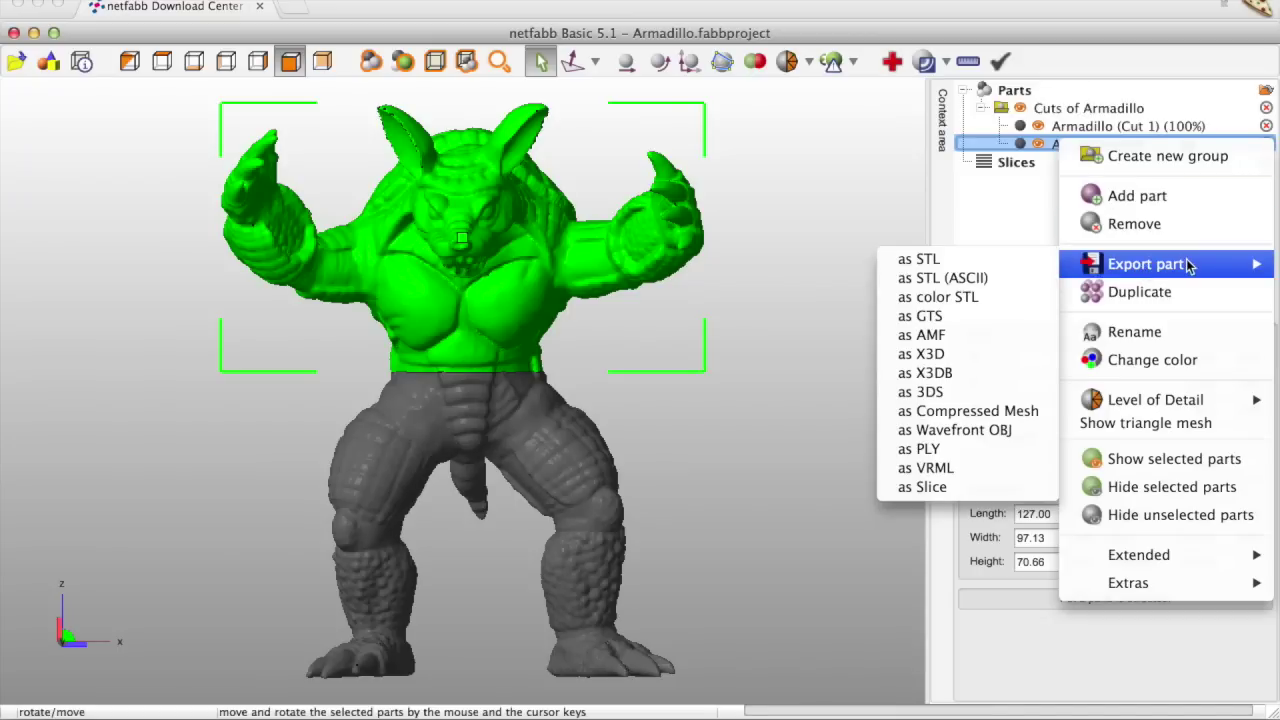
{"action": "left_click", "coordinate": [1015, 265]}
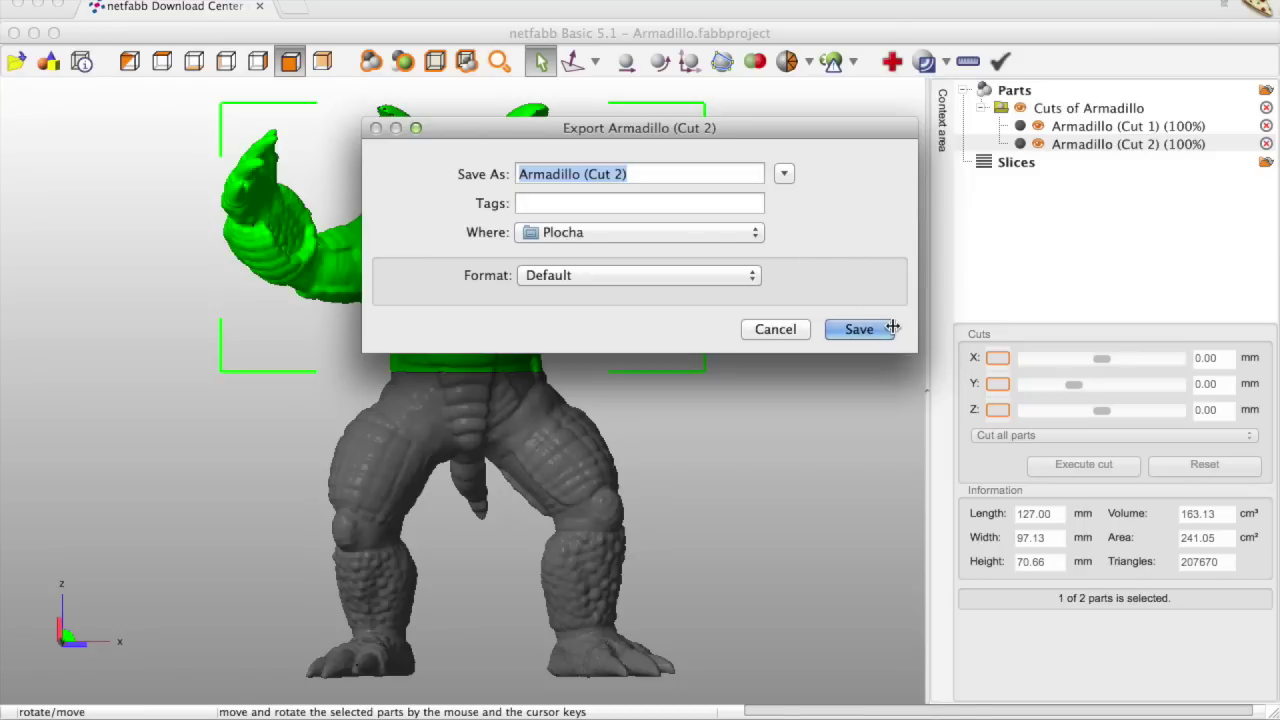
{"action": "left_click", "coordinate": [892, 328]}
Export the lower body piece, Armadillo (Cut 1), as an STL file
{"action": "left_click", "coordinate": [1094, 129]}
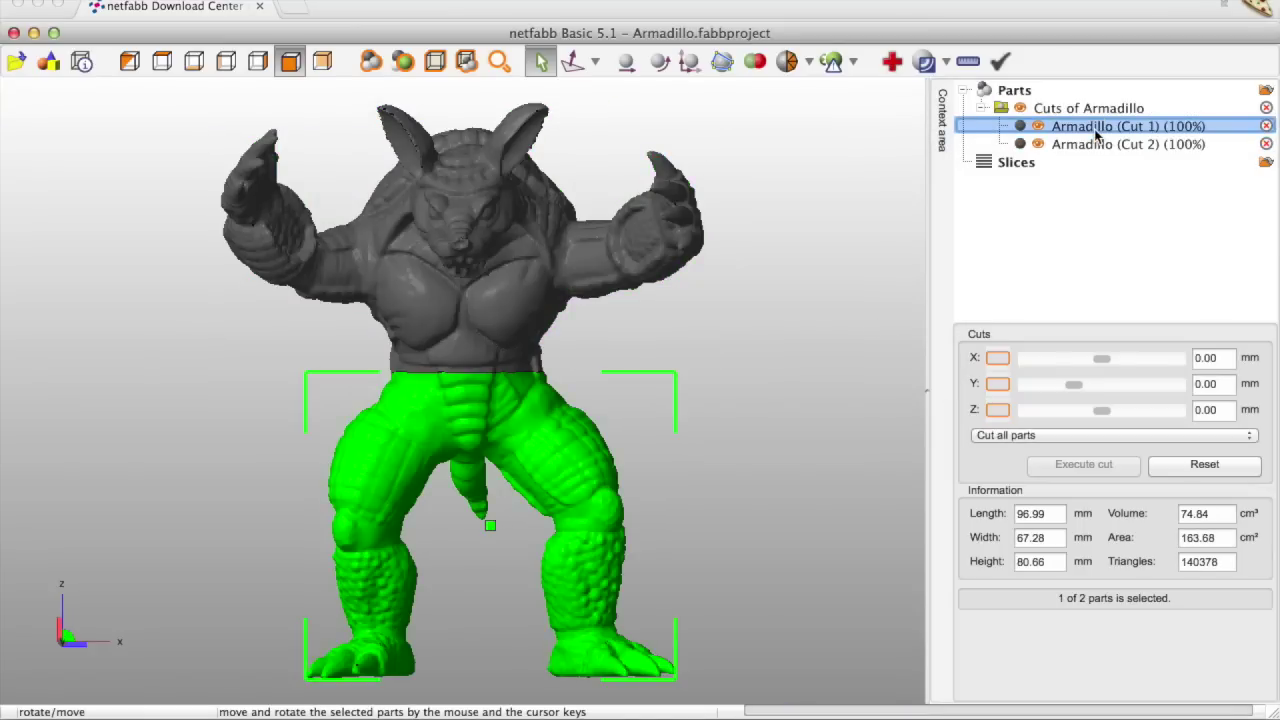
{"action": "right_click", "coordinate": [1094, 129]}
{"action": "mouse_move", "coordinate": [1145, 251]}
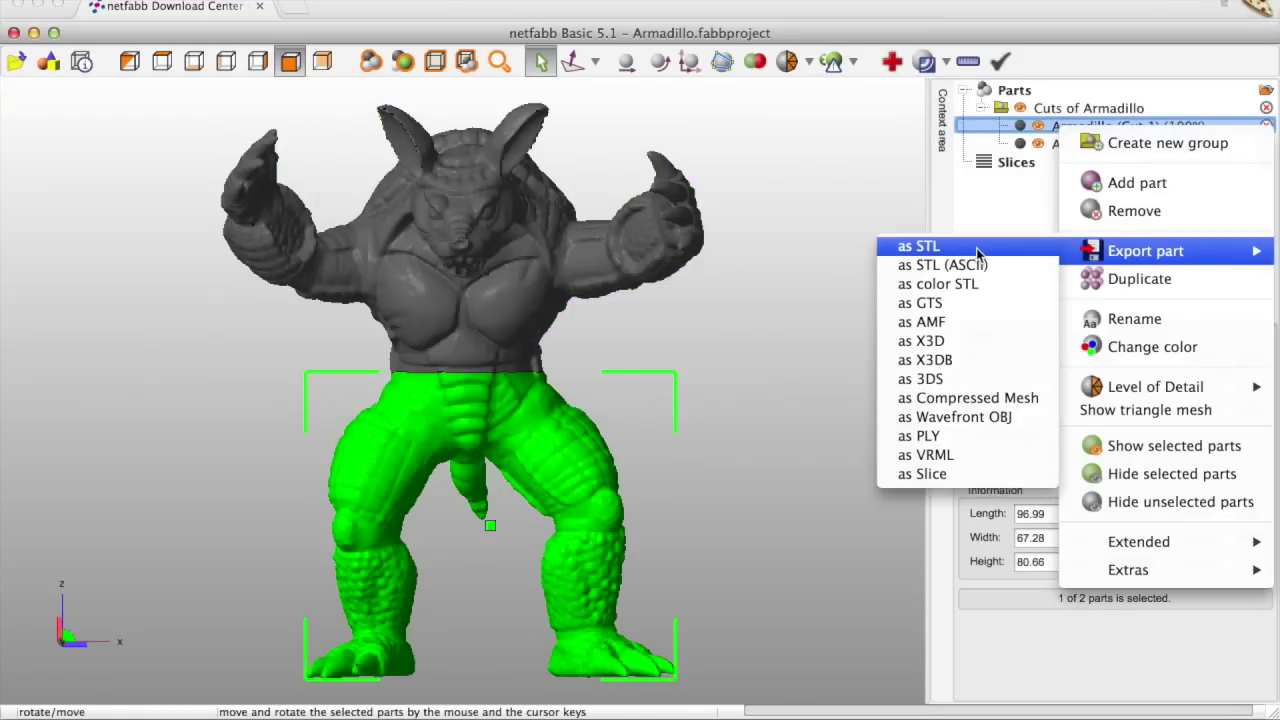
{"action": "left_click", "coordinate": [976, 248]}
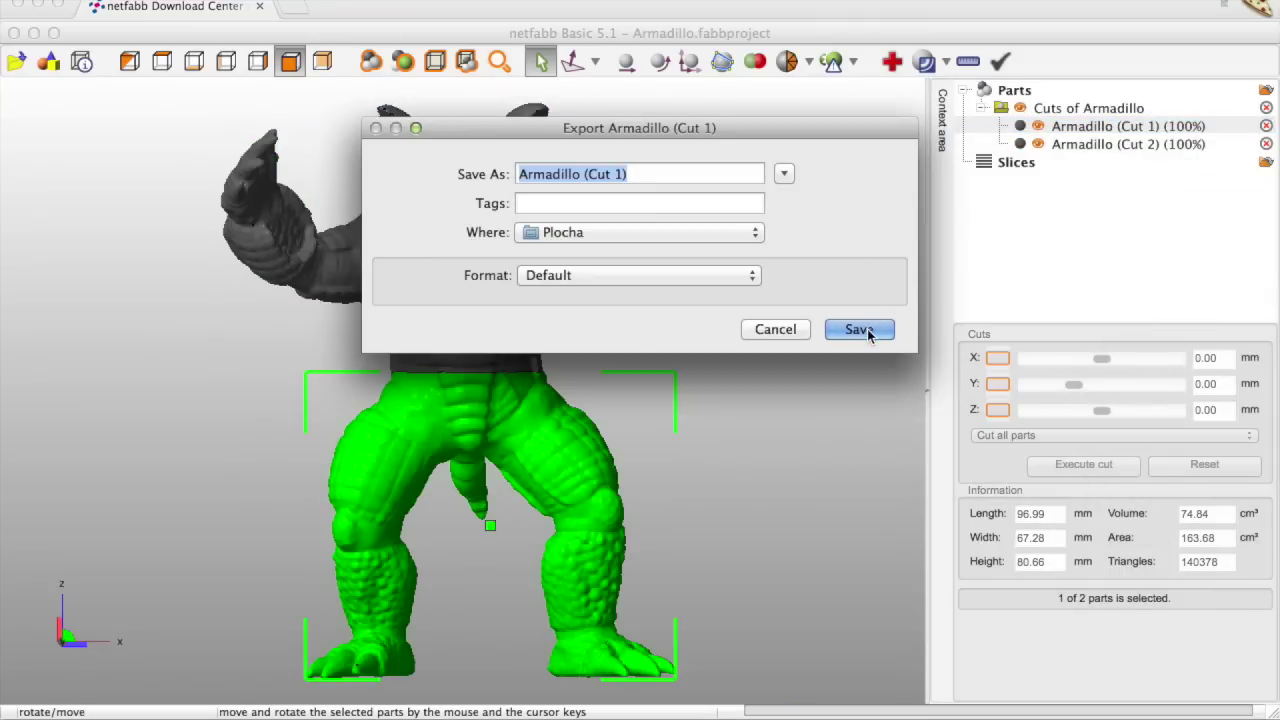
{"action": "left_click", "coordinate": [859, 329]}
{"action": "left_click", "coordinate": [867, 329]}
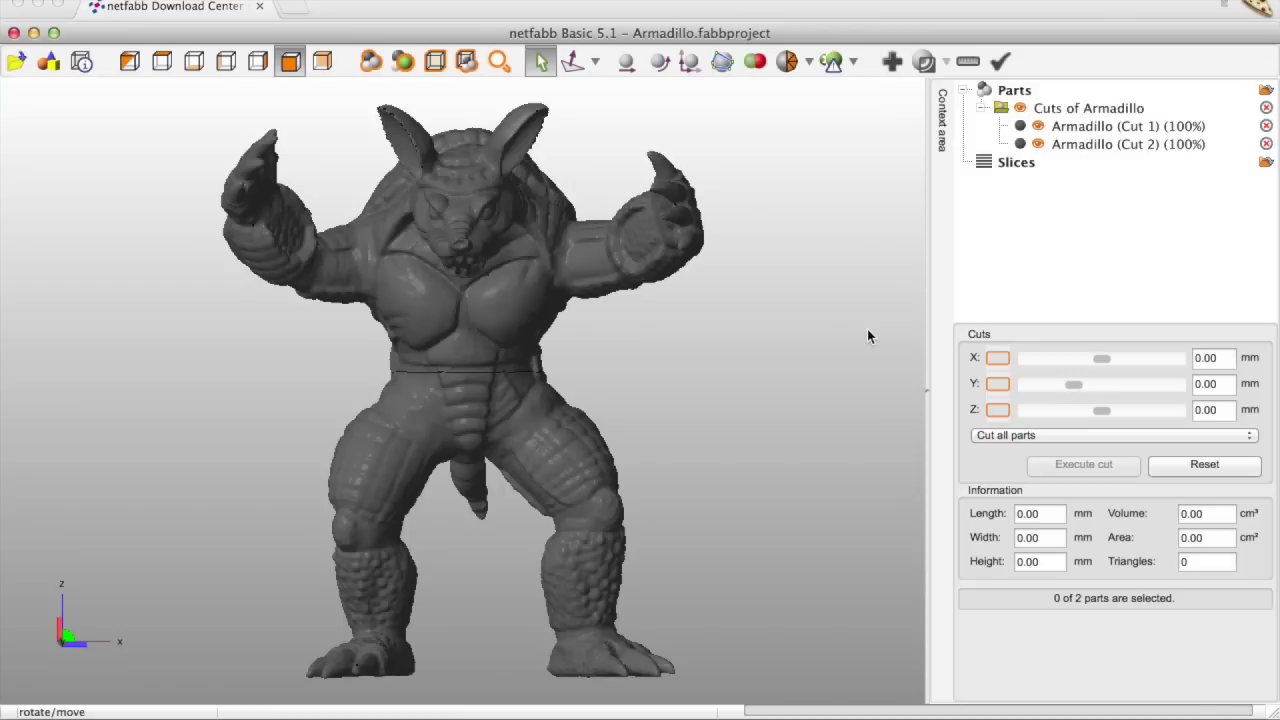
Close the project discarding changes and open Armadillo (Cut 1).stl
{"action": "key", "text": "Escape"}
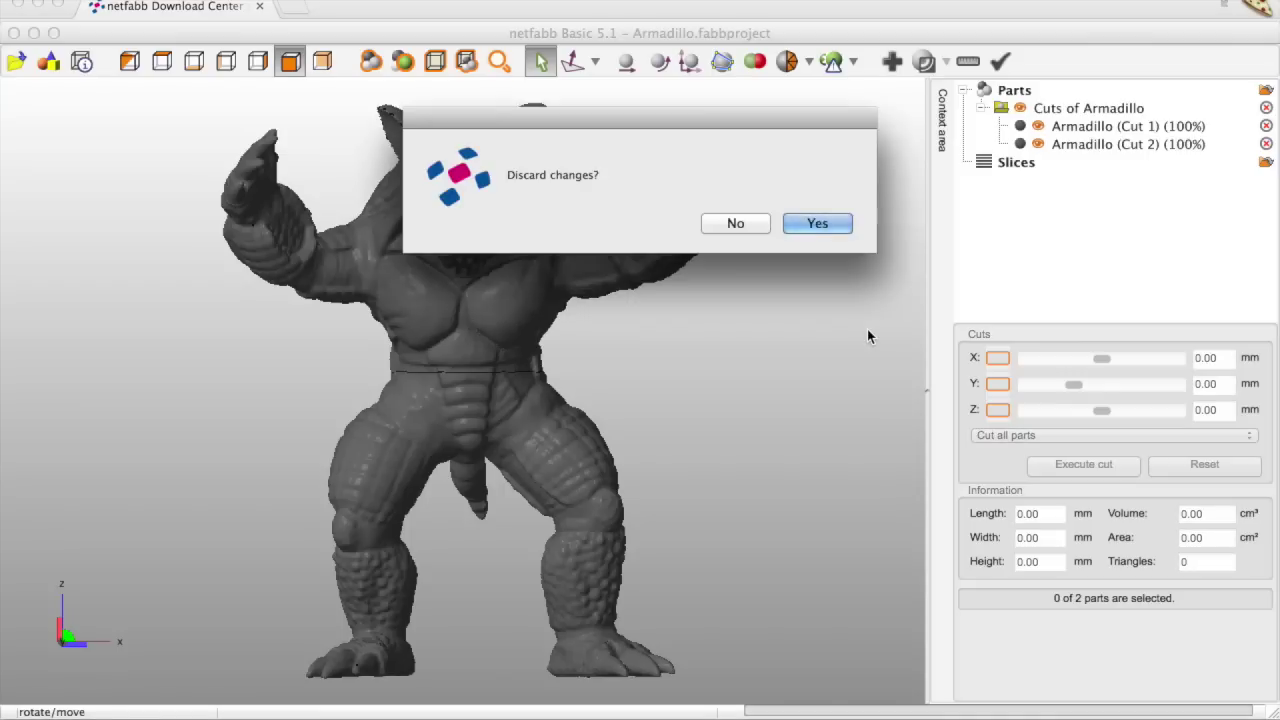
{"action": "key", "text": "Return"}
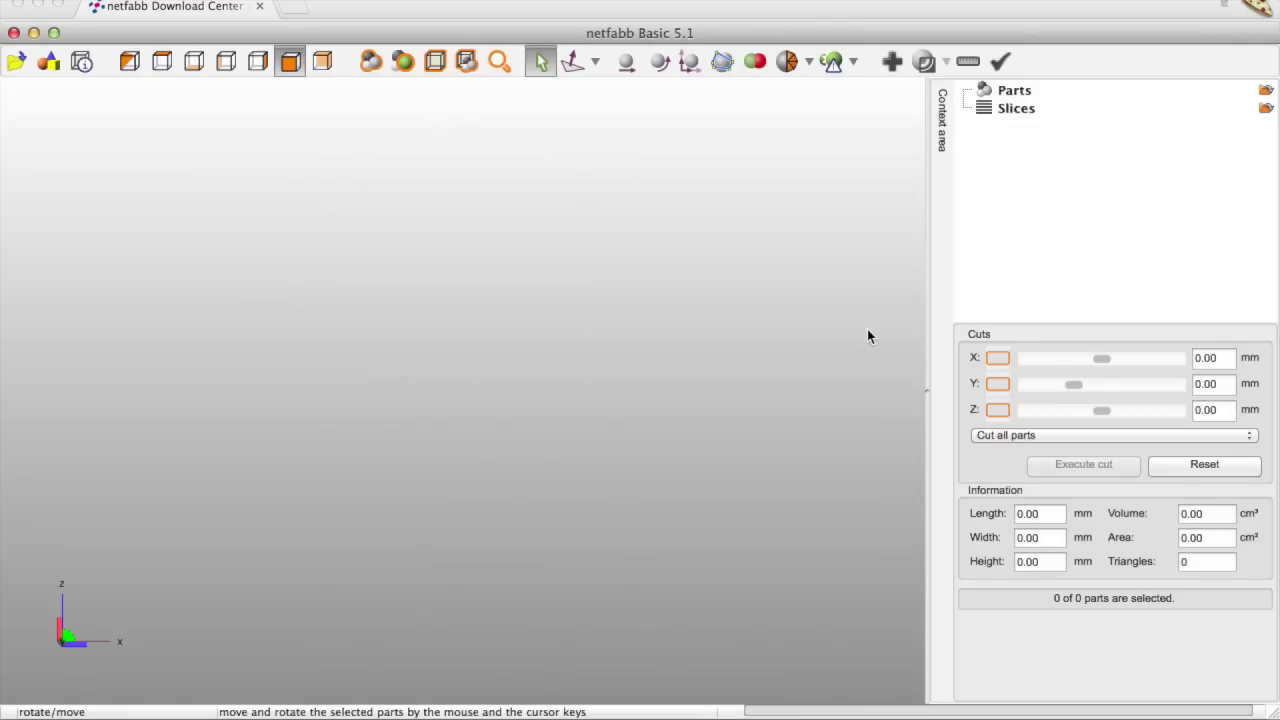
{"action": "key", "text": "ctrl+o"}
{"action": "left_click", "coordinate": [542, 138]}
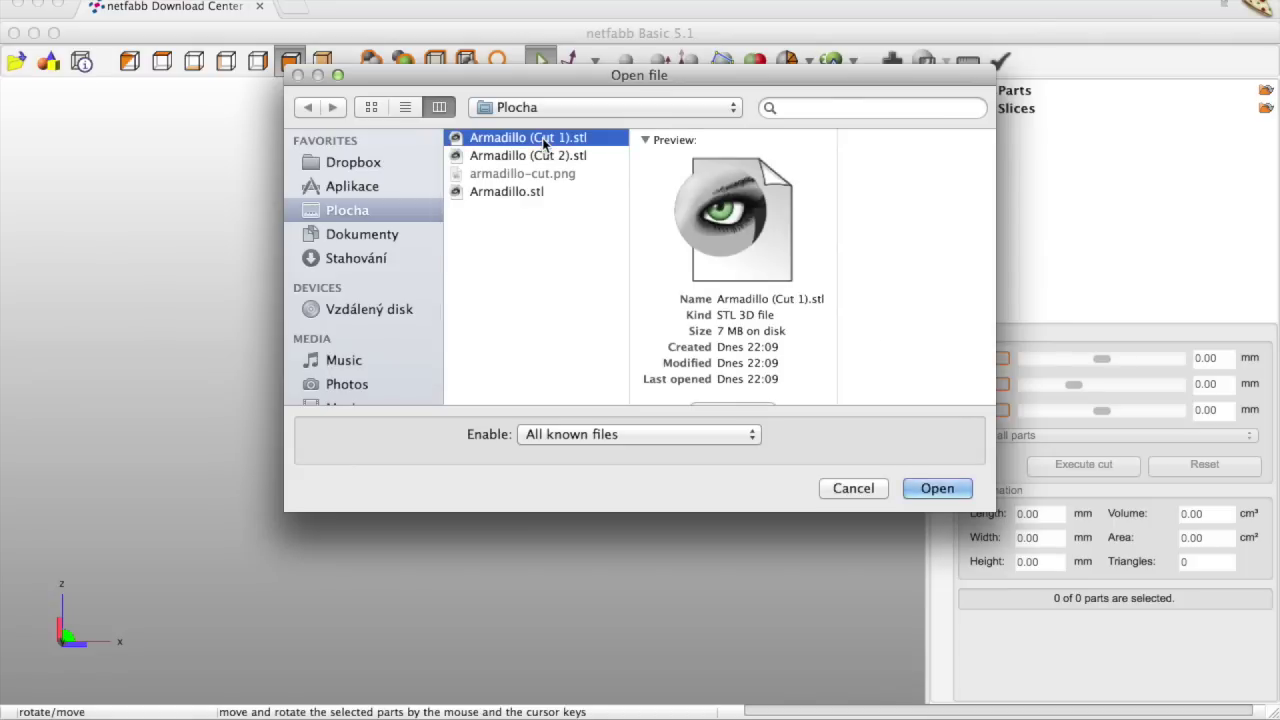
{"action": "double_click", "coordinate": [542, 138]}
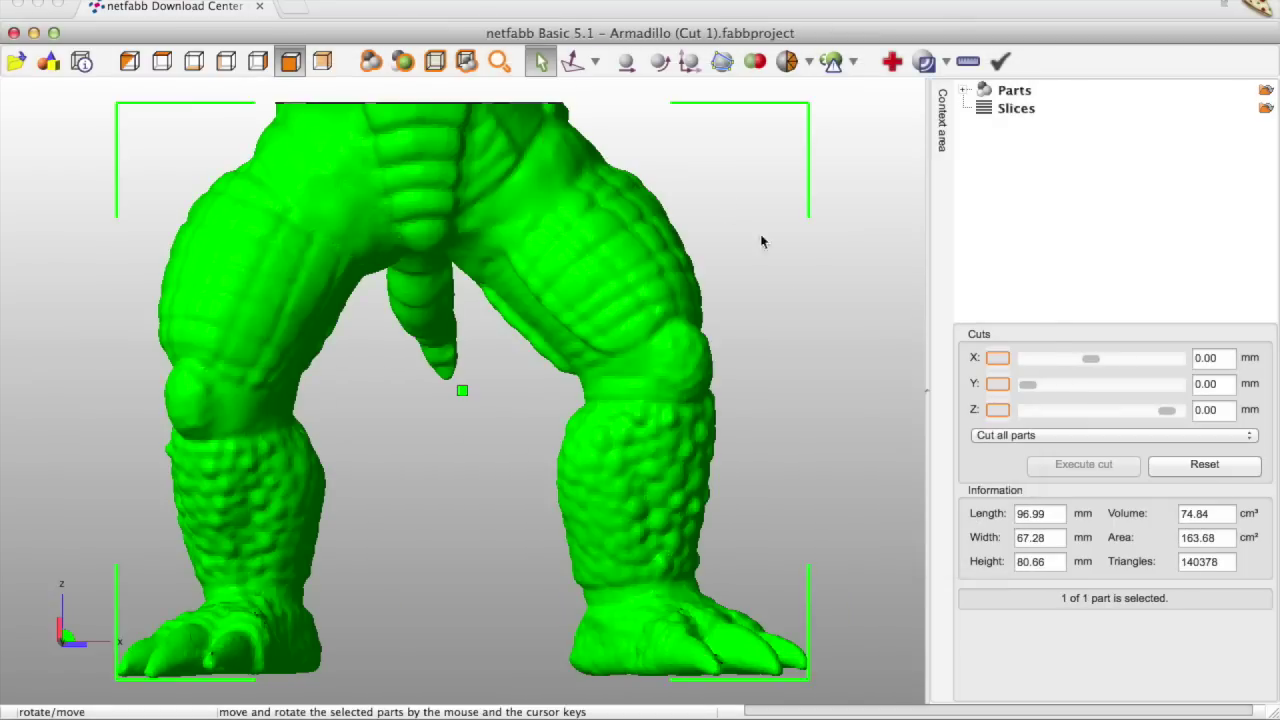
Add Armadillo (Cut 2).stl to the workspace and select the lower body piece
{"action": "key", "text": "ctrl+o"}
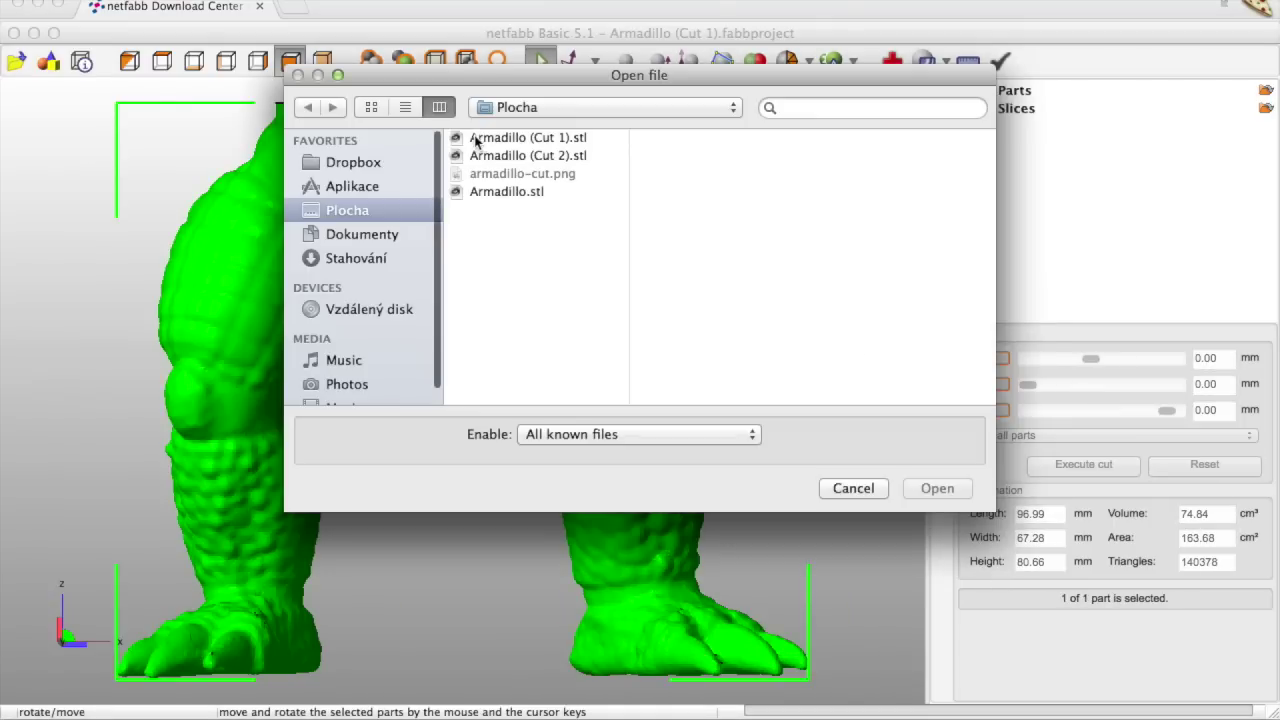
{"action": "double_click", "coordinate": [486, 156]}
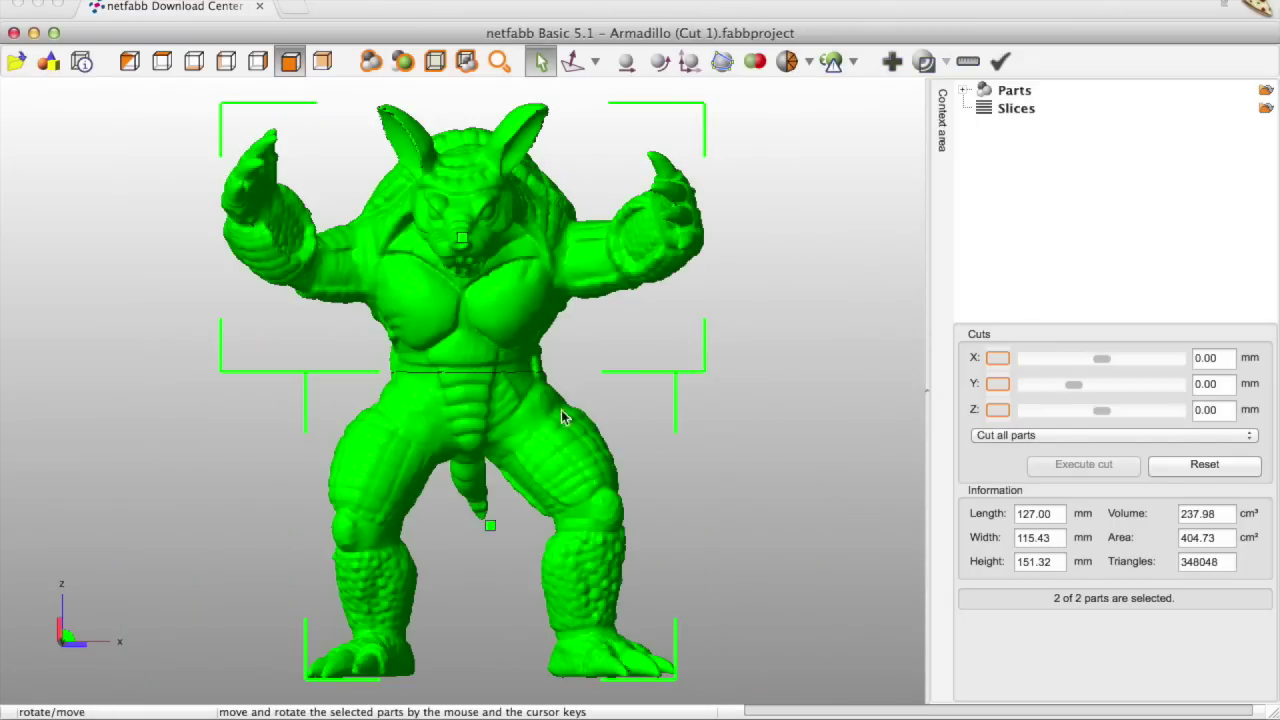
{"action": "left_click", "coordinate": [472, 411]}
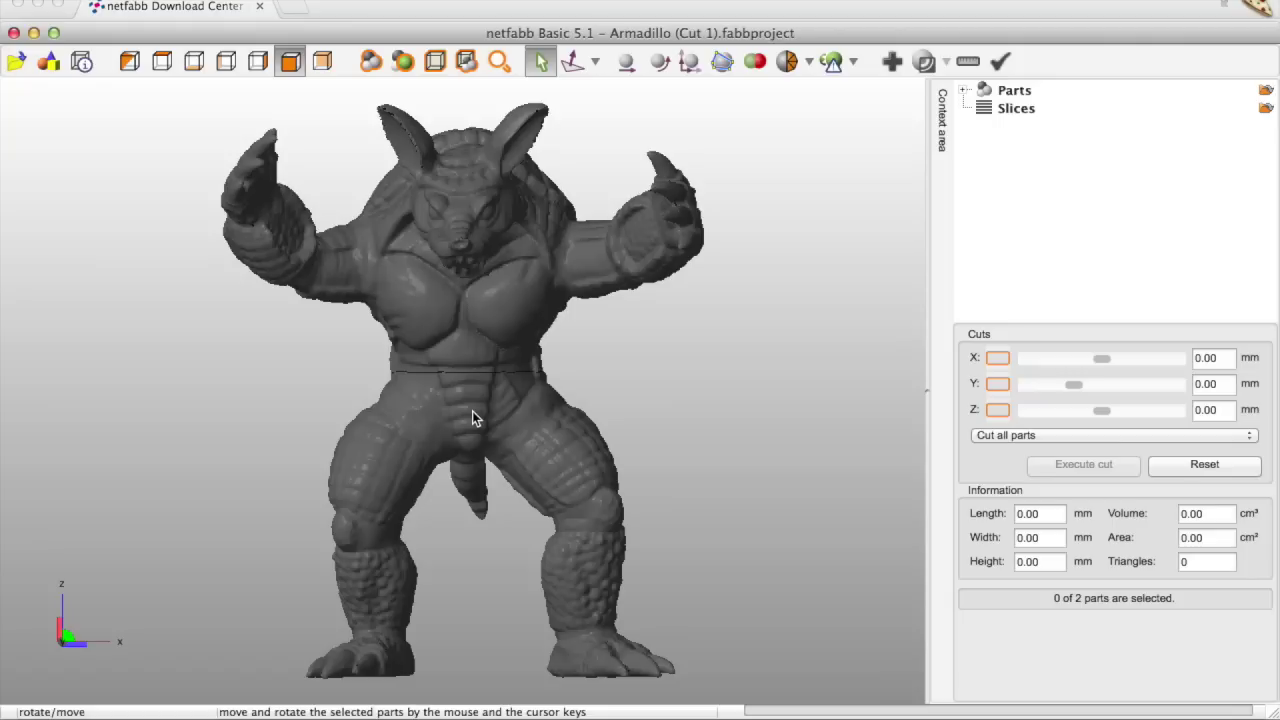
{"action": "left_click", "coordinate": [549, 426]}
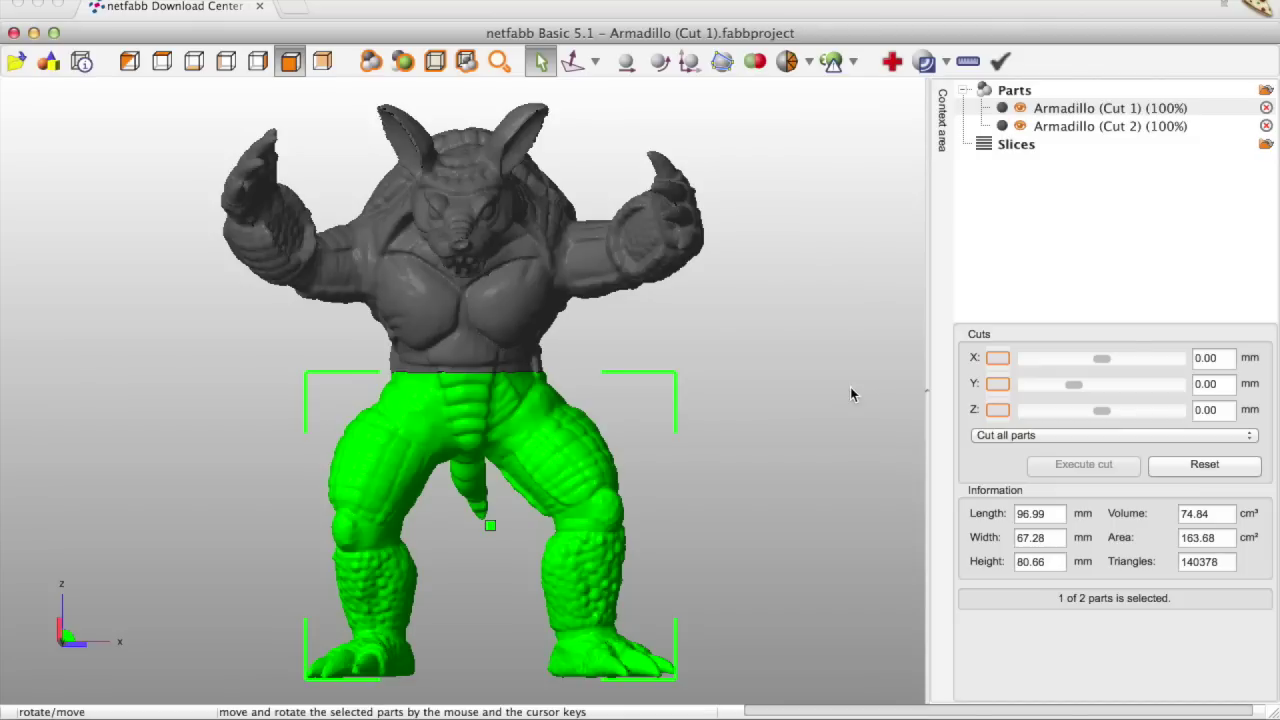
Set an X cut at about -6.86 mm, applied only to the selected lower piece
{"action": "left_click", "coordinate": [998, 358]}
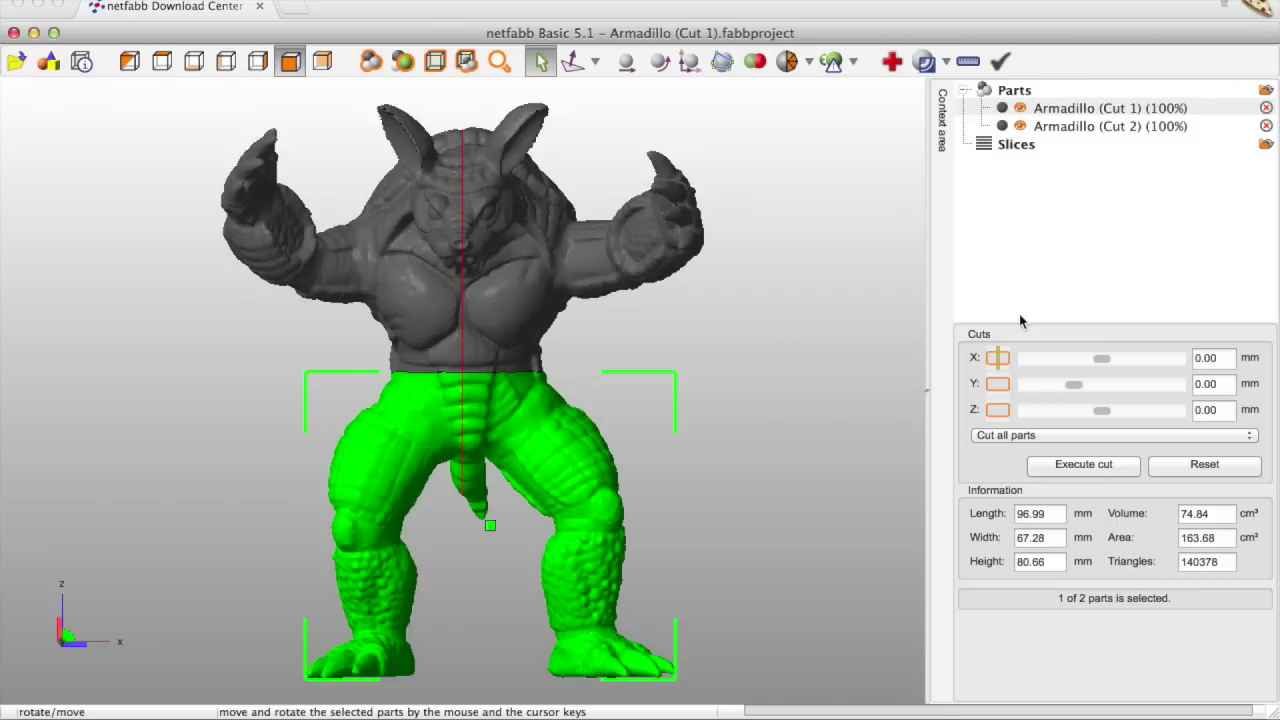
{"action": "left_click", "coordinate": [1065, 436]}
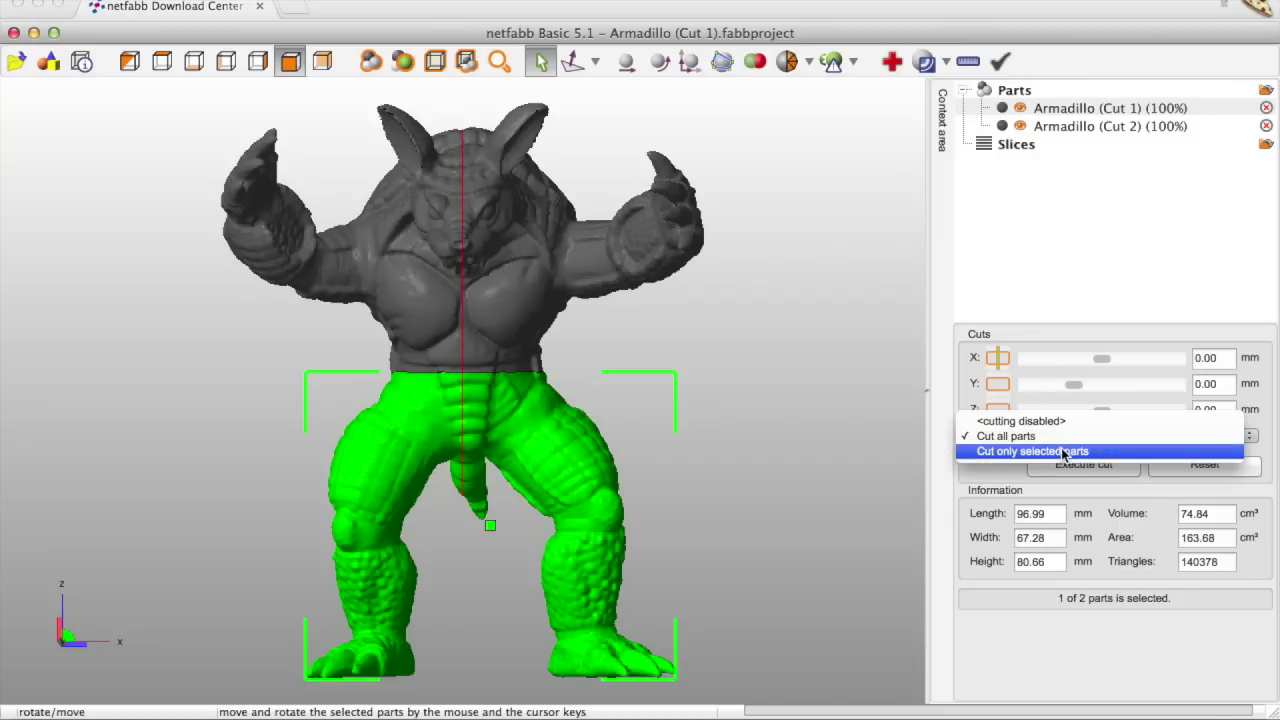
{"action": "left_click", "coordinate": [1062, 451]}
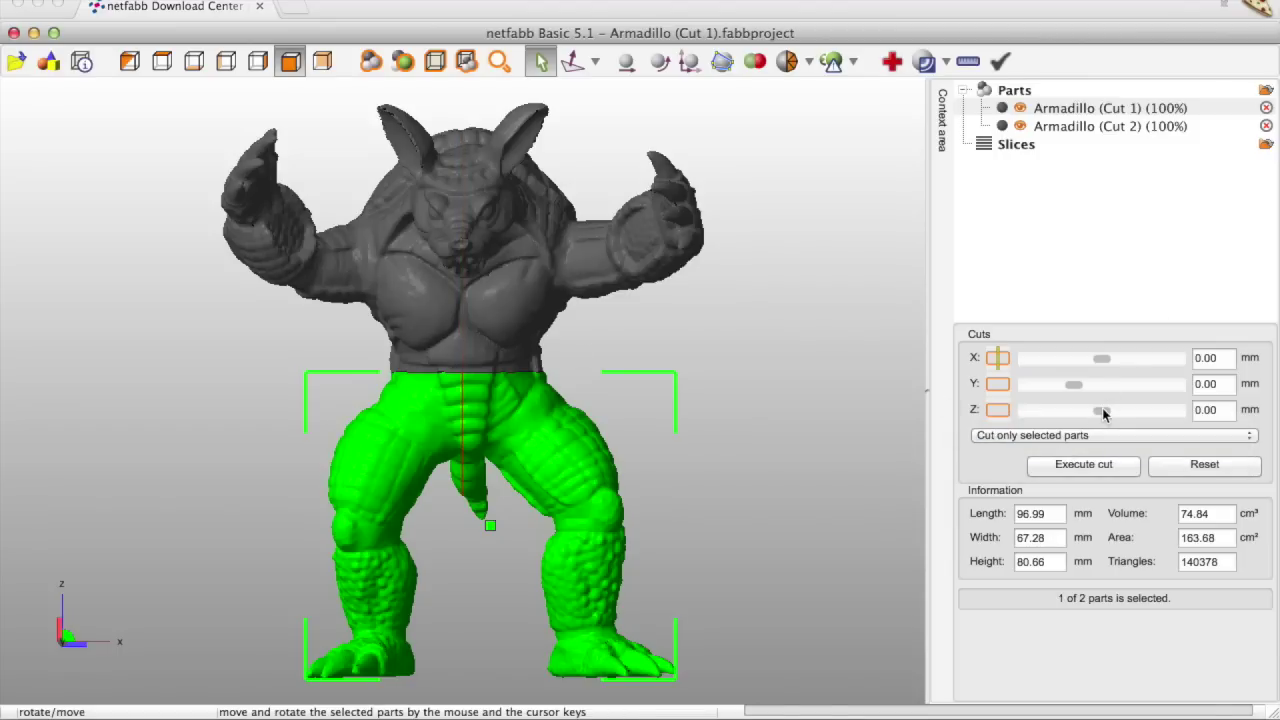
{"action": "left_click_drag", "start_coordinate": [1100, 408], "coordinate": [1104, 407]}
{"action": "left_click", "coordinate": [997, 409]}
{"action": "left_click_drag", "start_coordinate": [1097, 357], "coordinate": [1089, 357]}
Cut the lower leg piece vertically into two halves (Cut 1), then check each resulting part
{"action": "left_click", "coordinate": [1089, 463]}
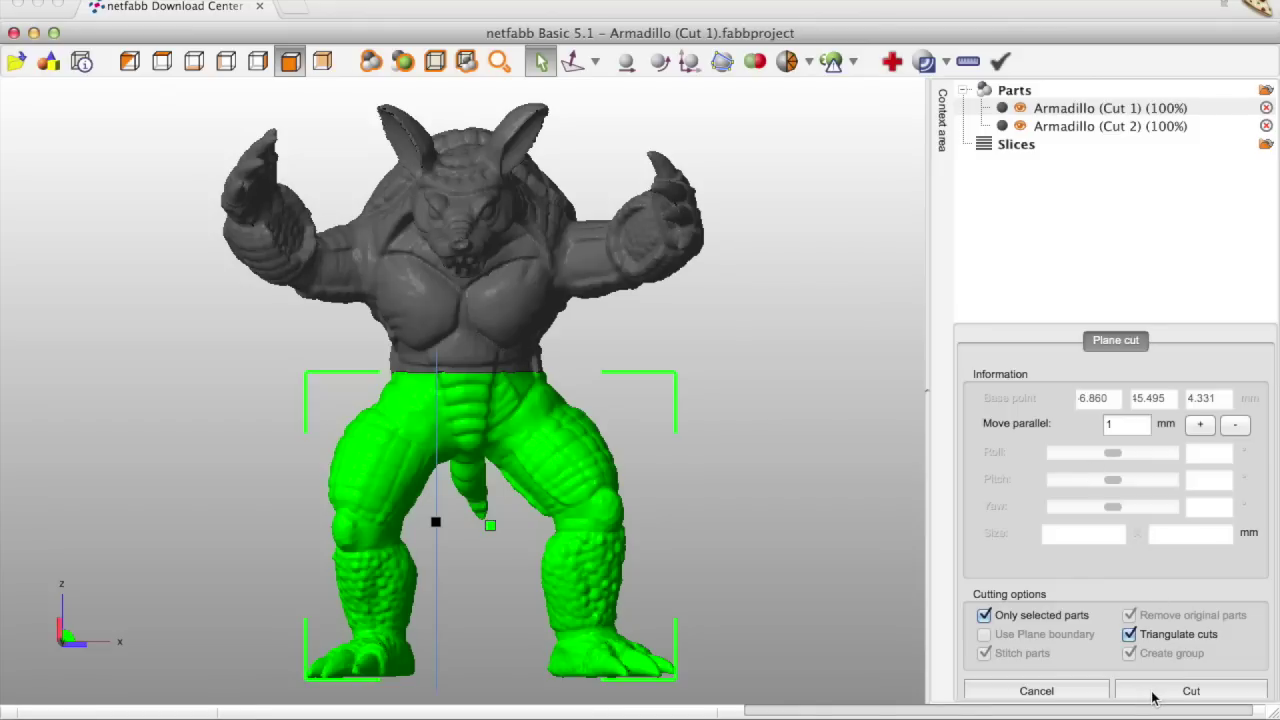
{"action": "left_click", "coordinate": [1152, 698]}
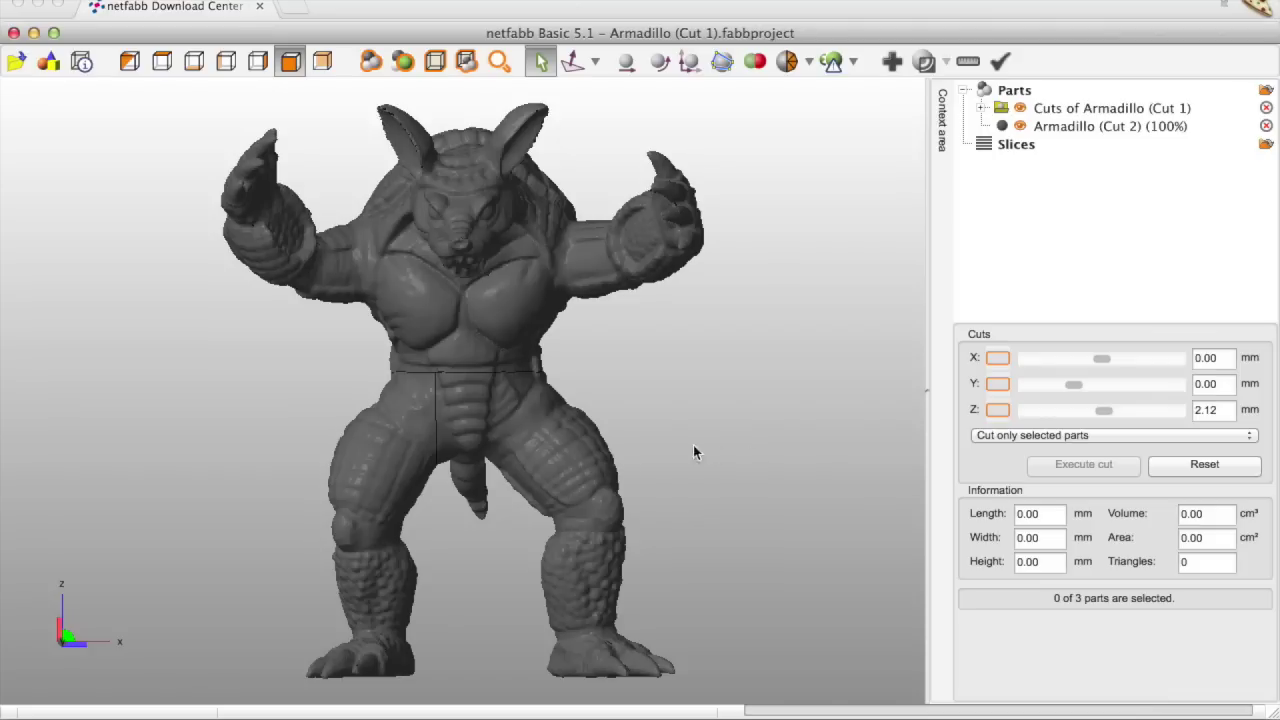
{"action": "left_click", "coordinate": [377, 446]}
{"action": "left_click", "coordinate": [516, 422]}
{"action": "left_click", "coordinate": [452, 266]}
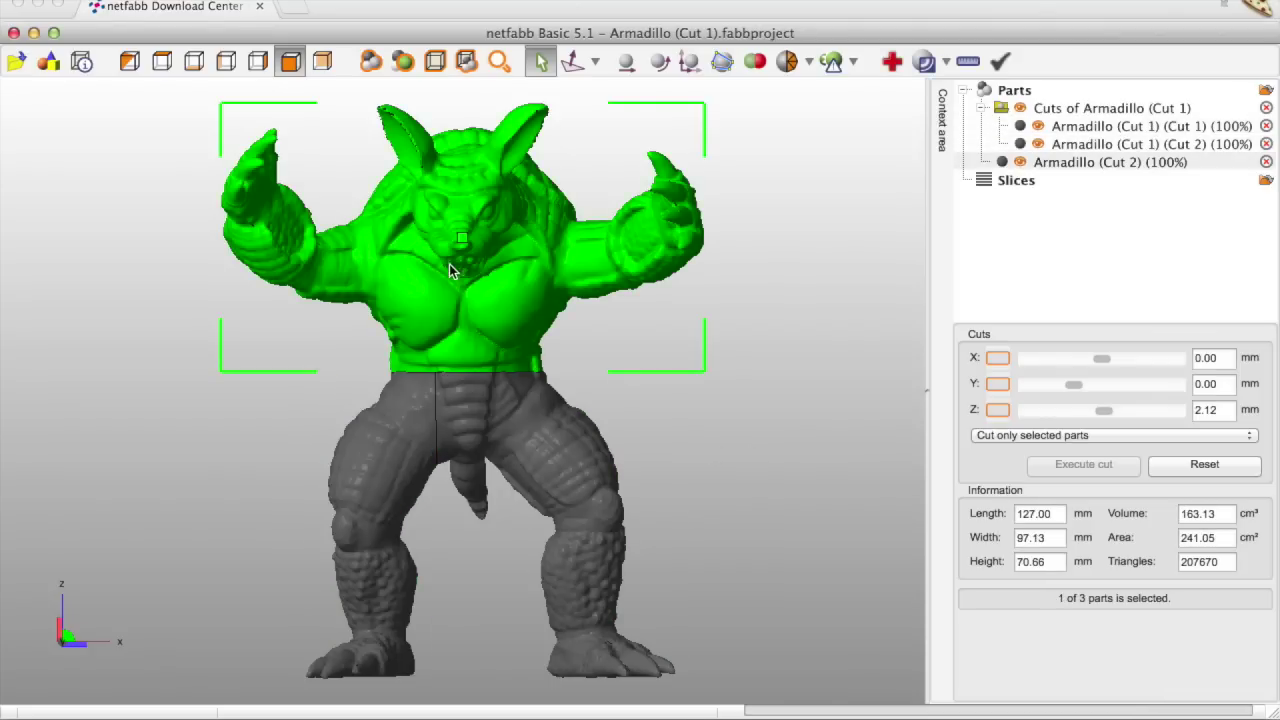
{"action": "left_click", "coordinate": [486, 416]}
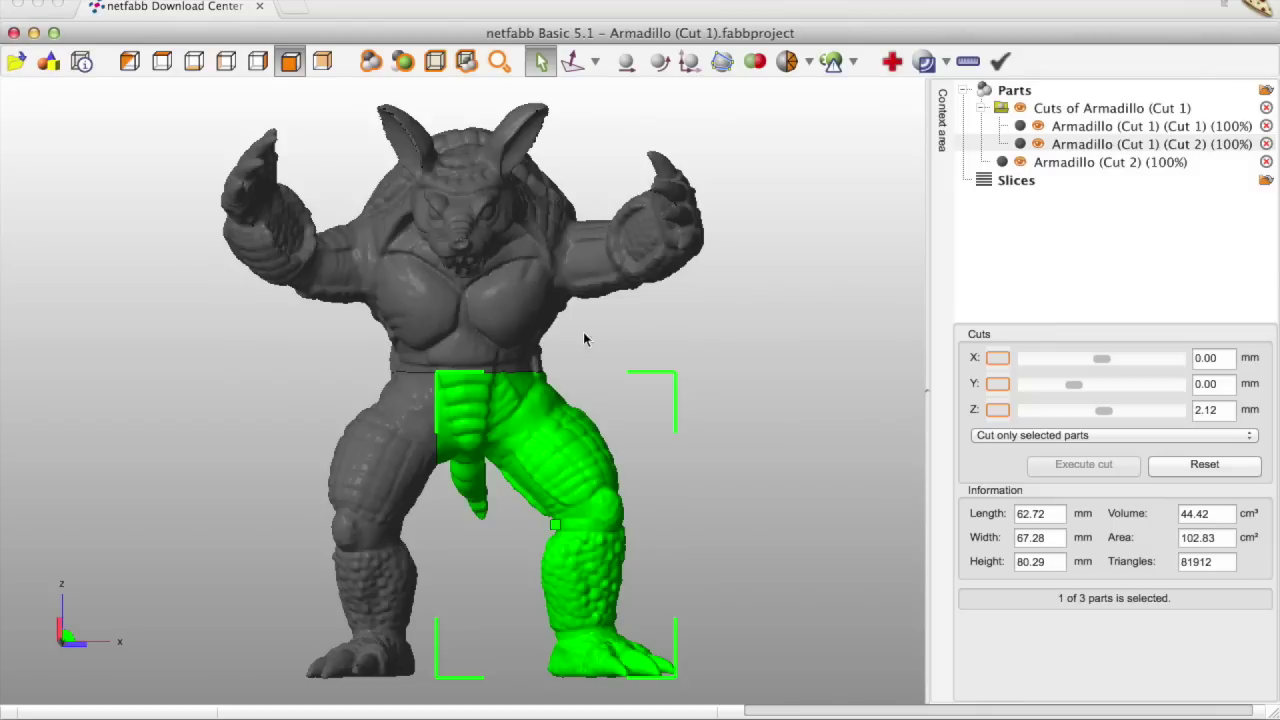
{"action": "left_click", "coordinate": [642, 343]}
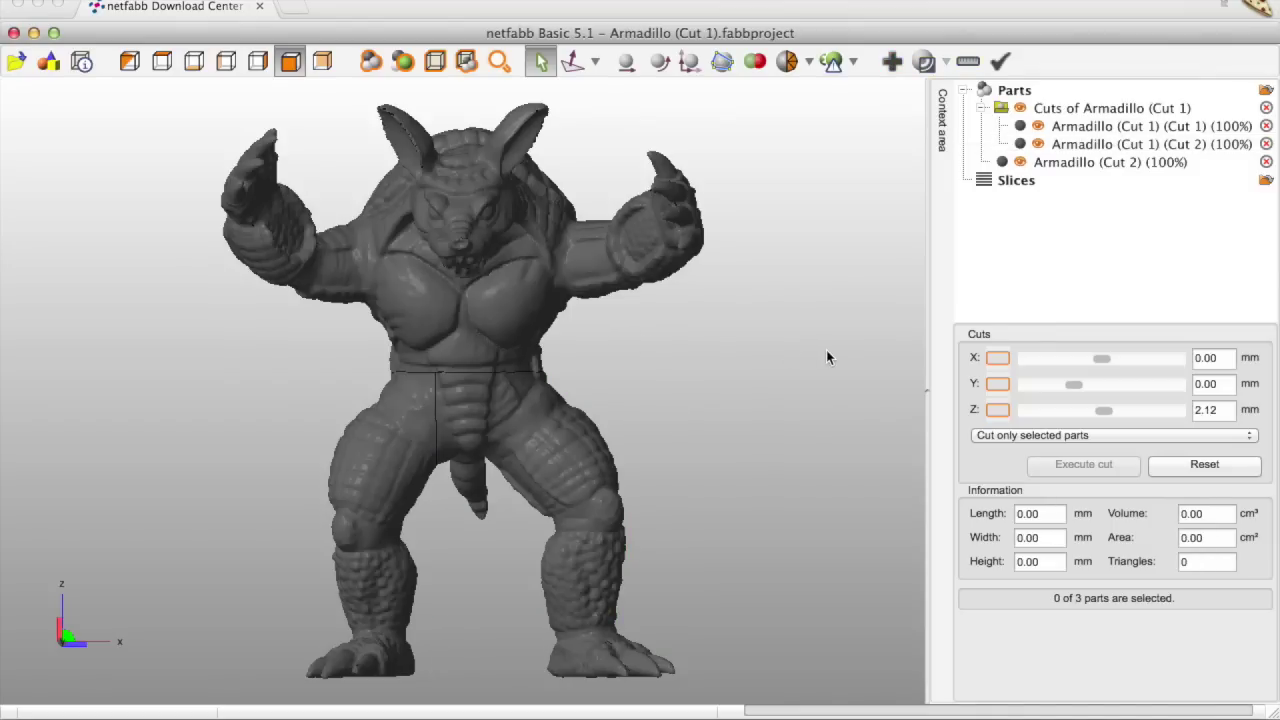